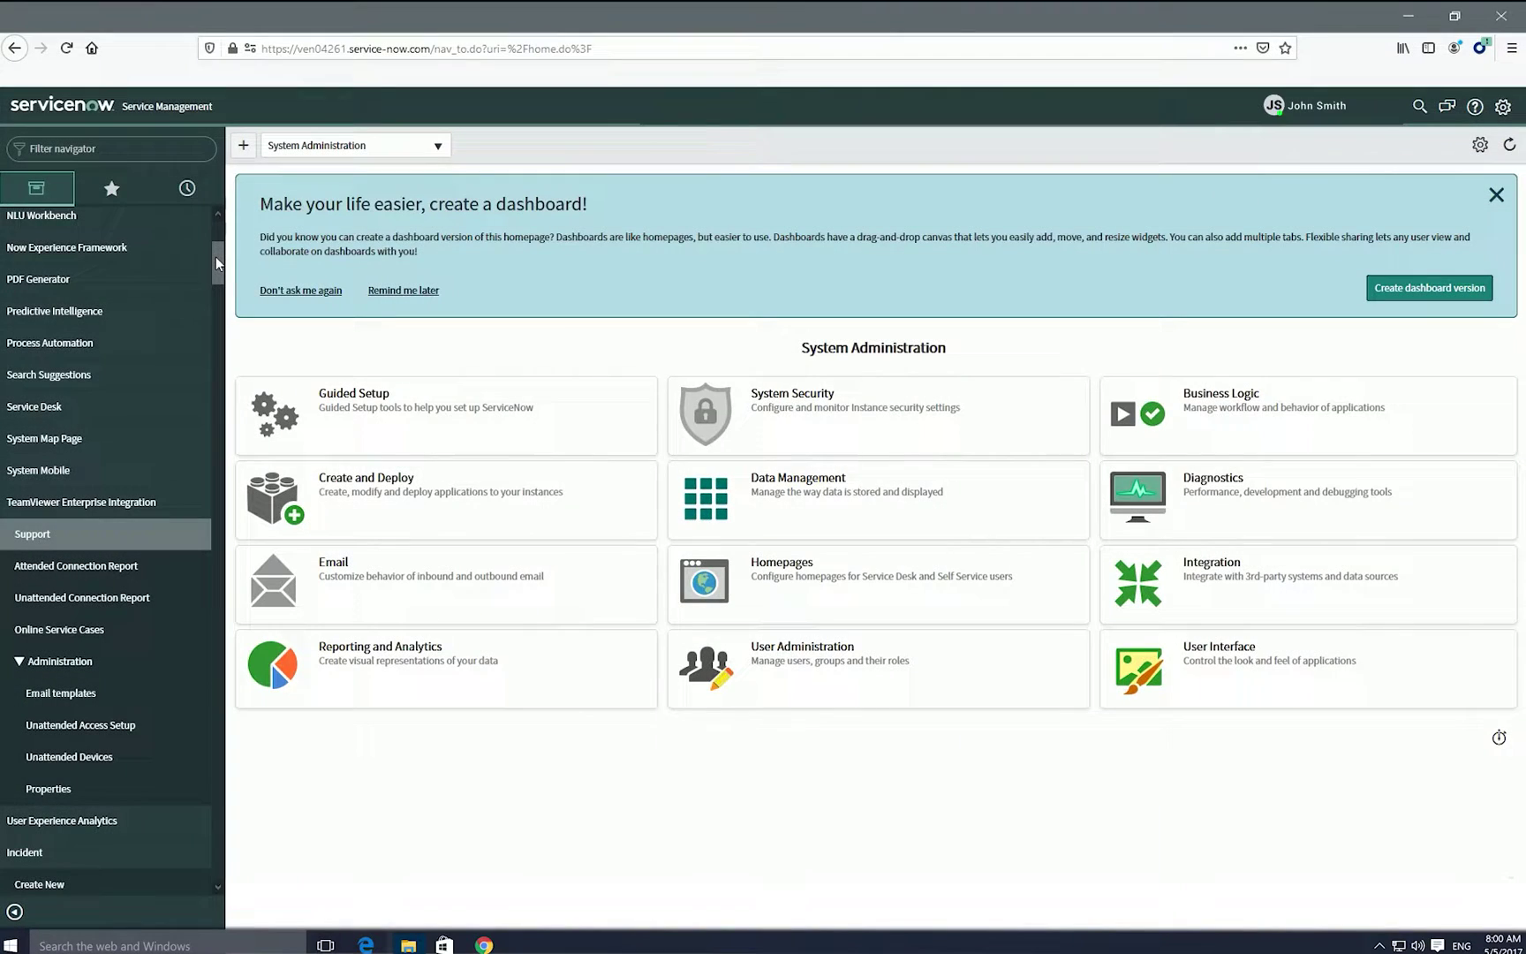
Scroll the navigator to Incident and list all open incidents to reach INC0010112
drag(216, 256, 221, 301)
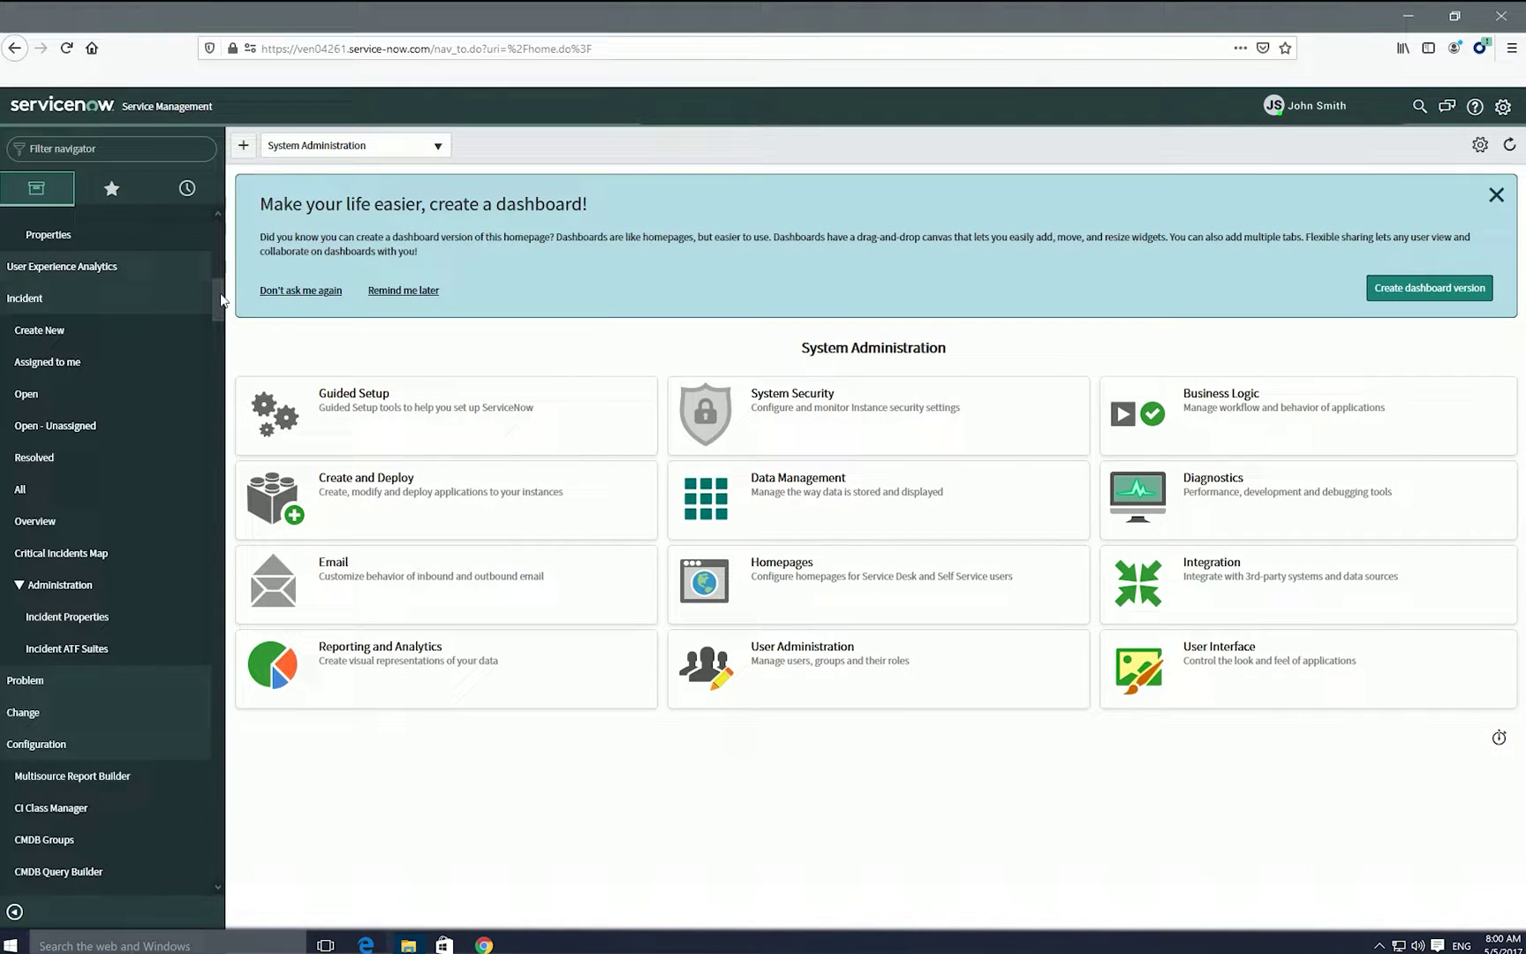
click(25, 398)
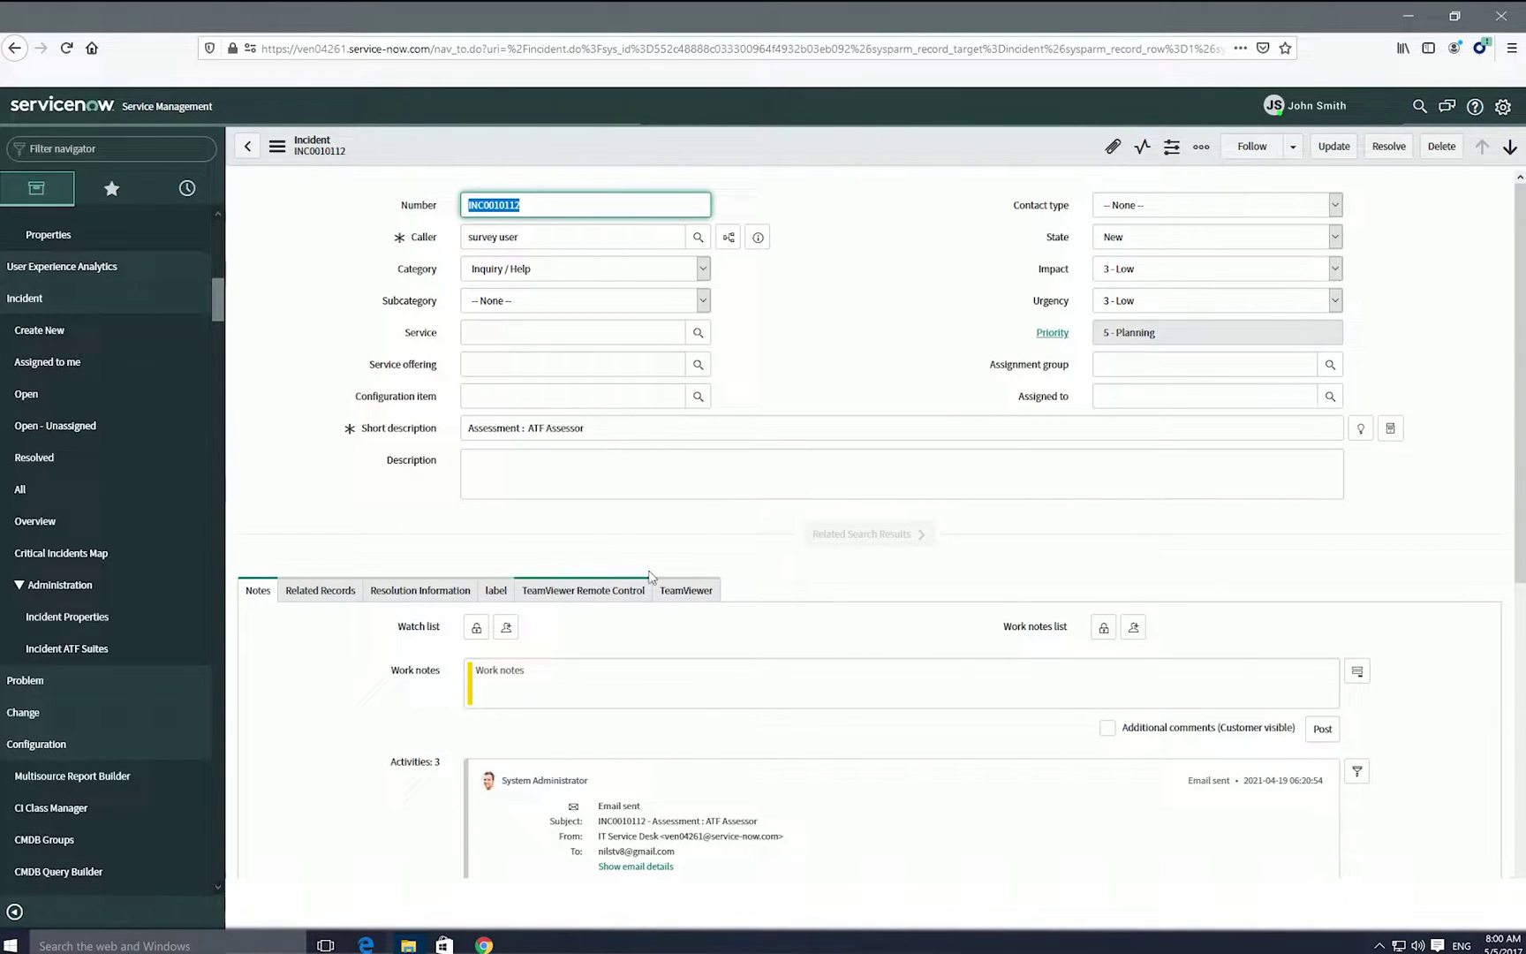
Show the TeamViewer Remote Control options on incident INC0010141
click(607, 591)
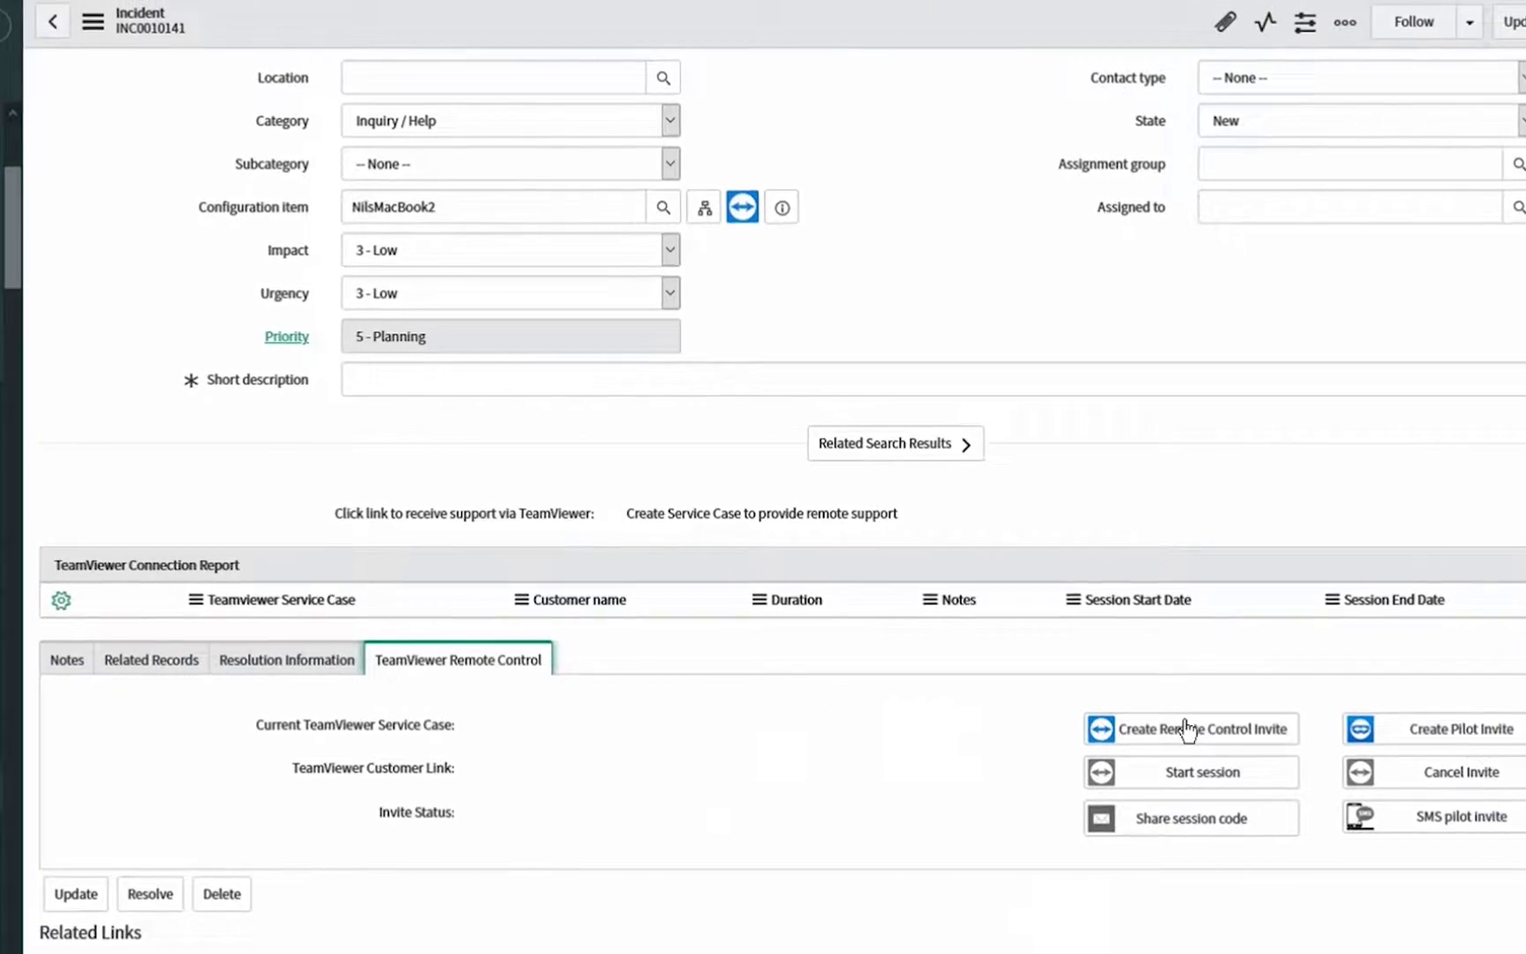
Create a remote control invite for INC0010141, signing in to TeamViewer and allowing ServiceNow access
click(1188, 729)
click(194, 345)
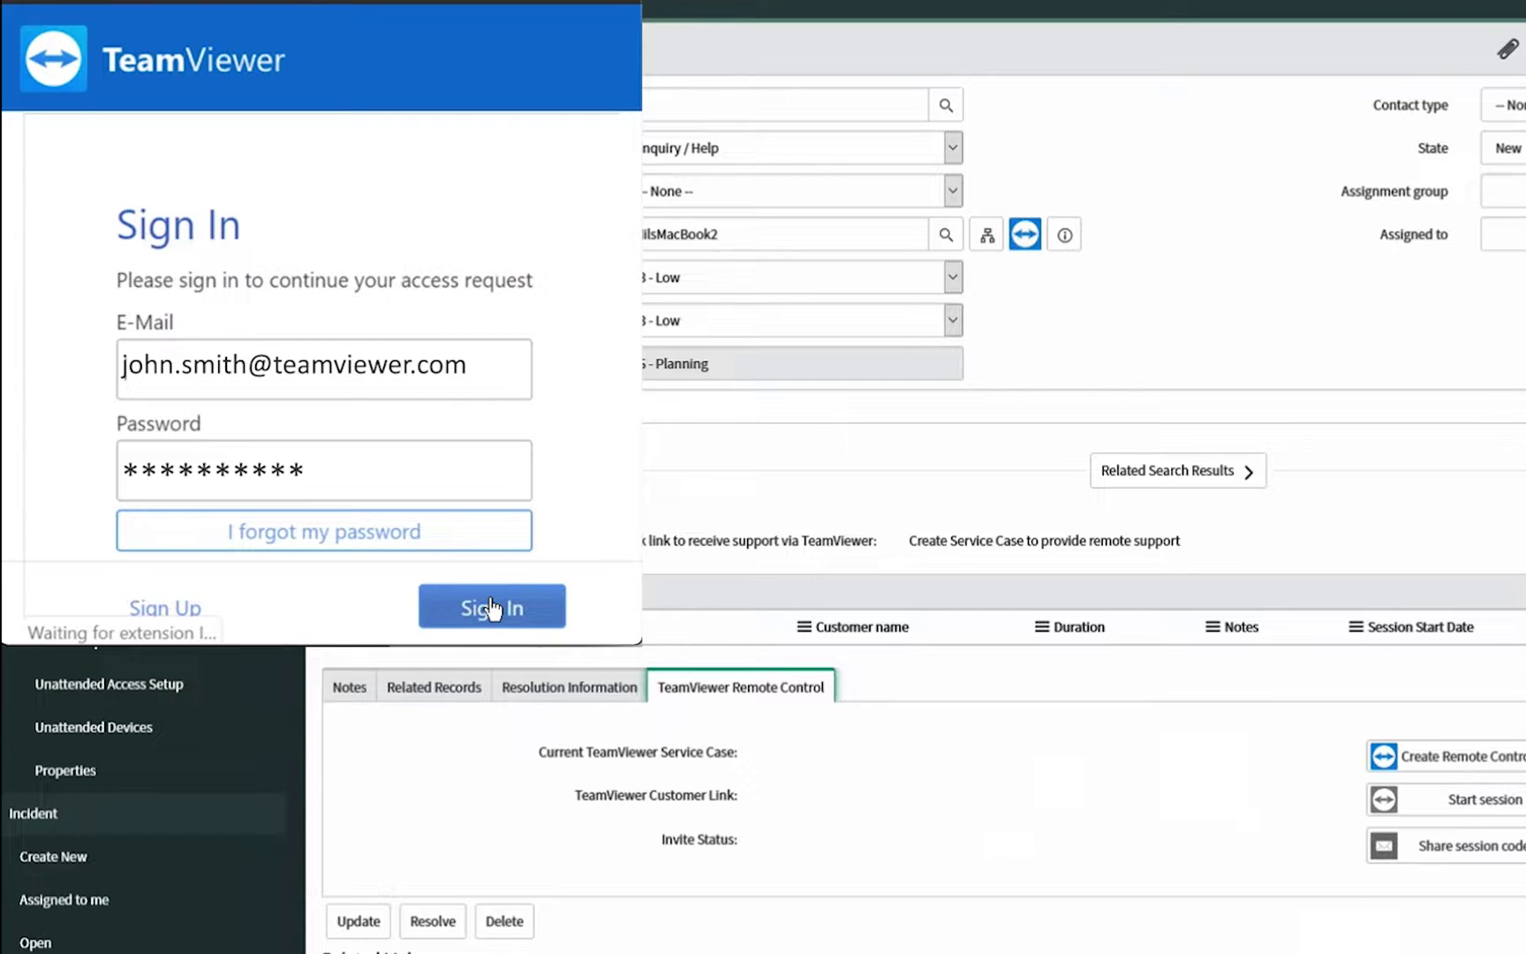
click(492, 608)
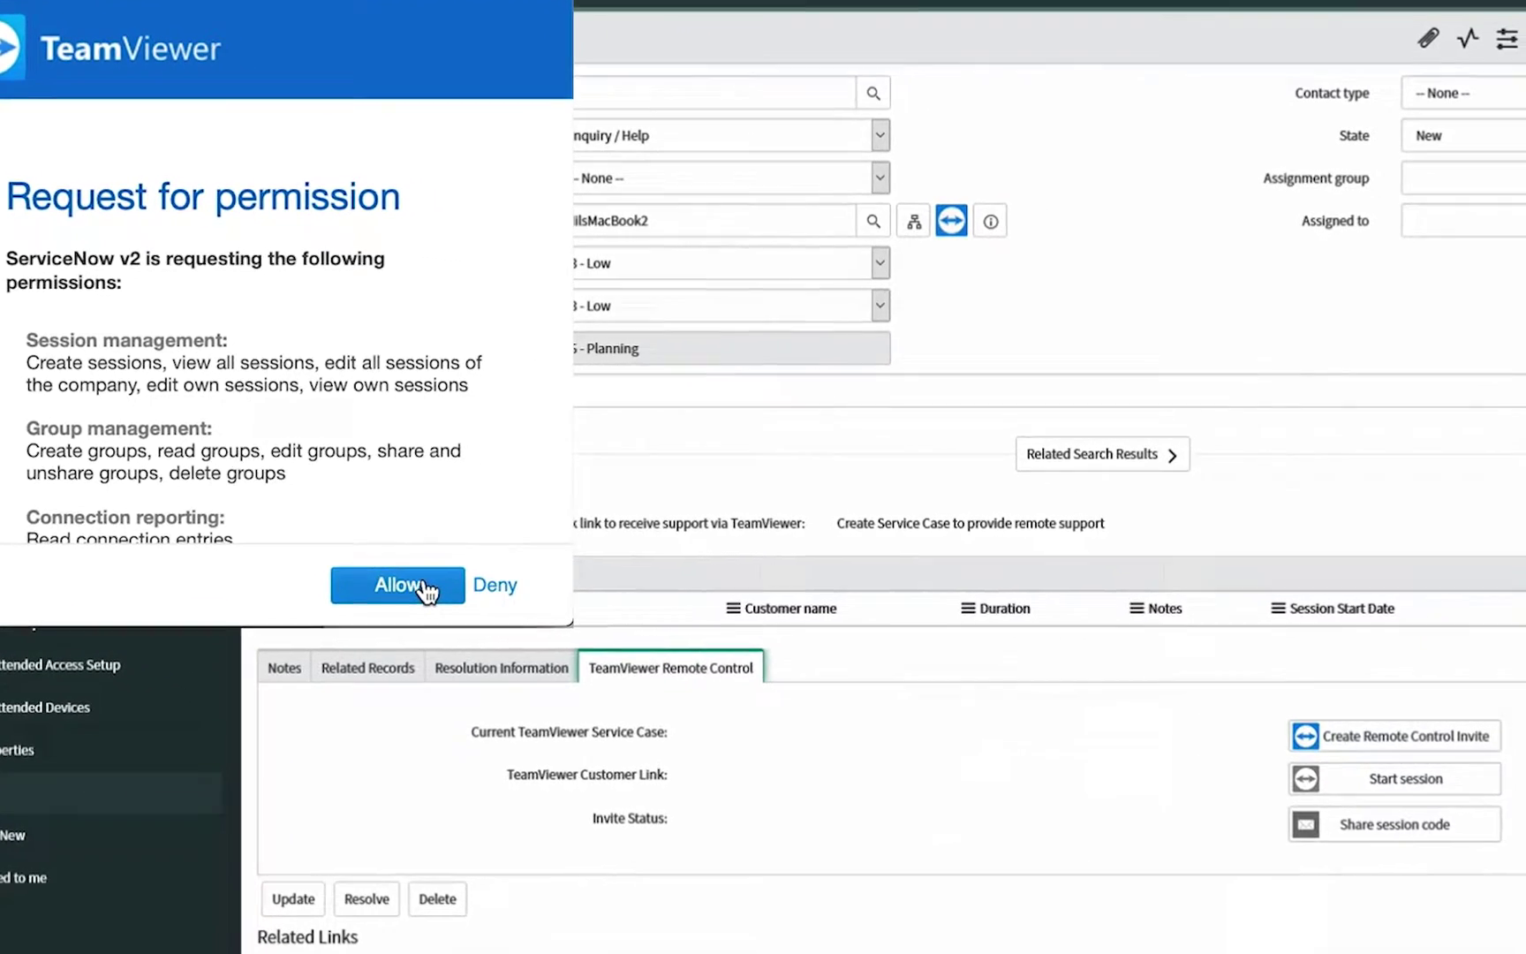
click(494, 607)
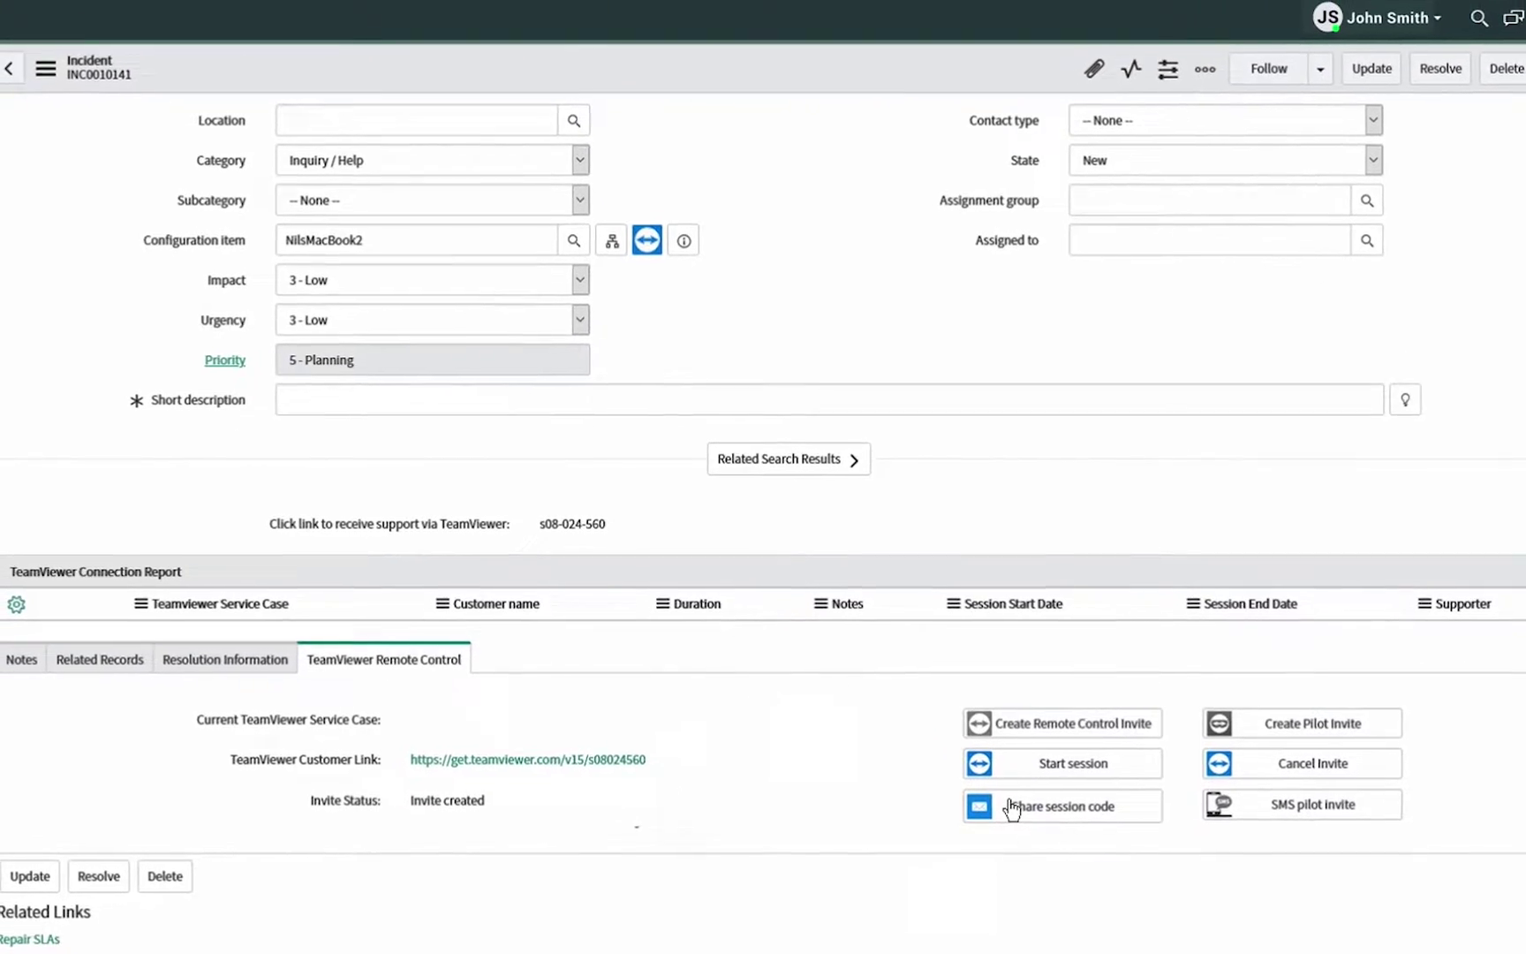
E-mail the session code to the caller using the Remote Invite Template1 quick message
click(1038, 848)
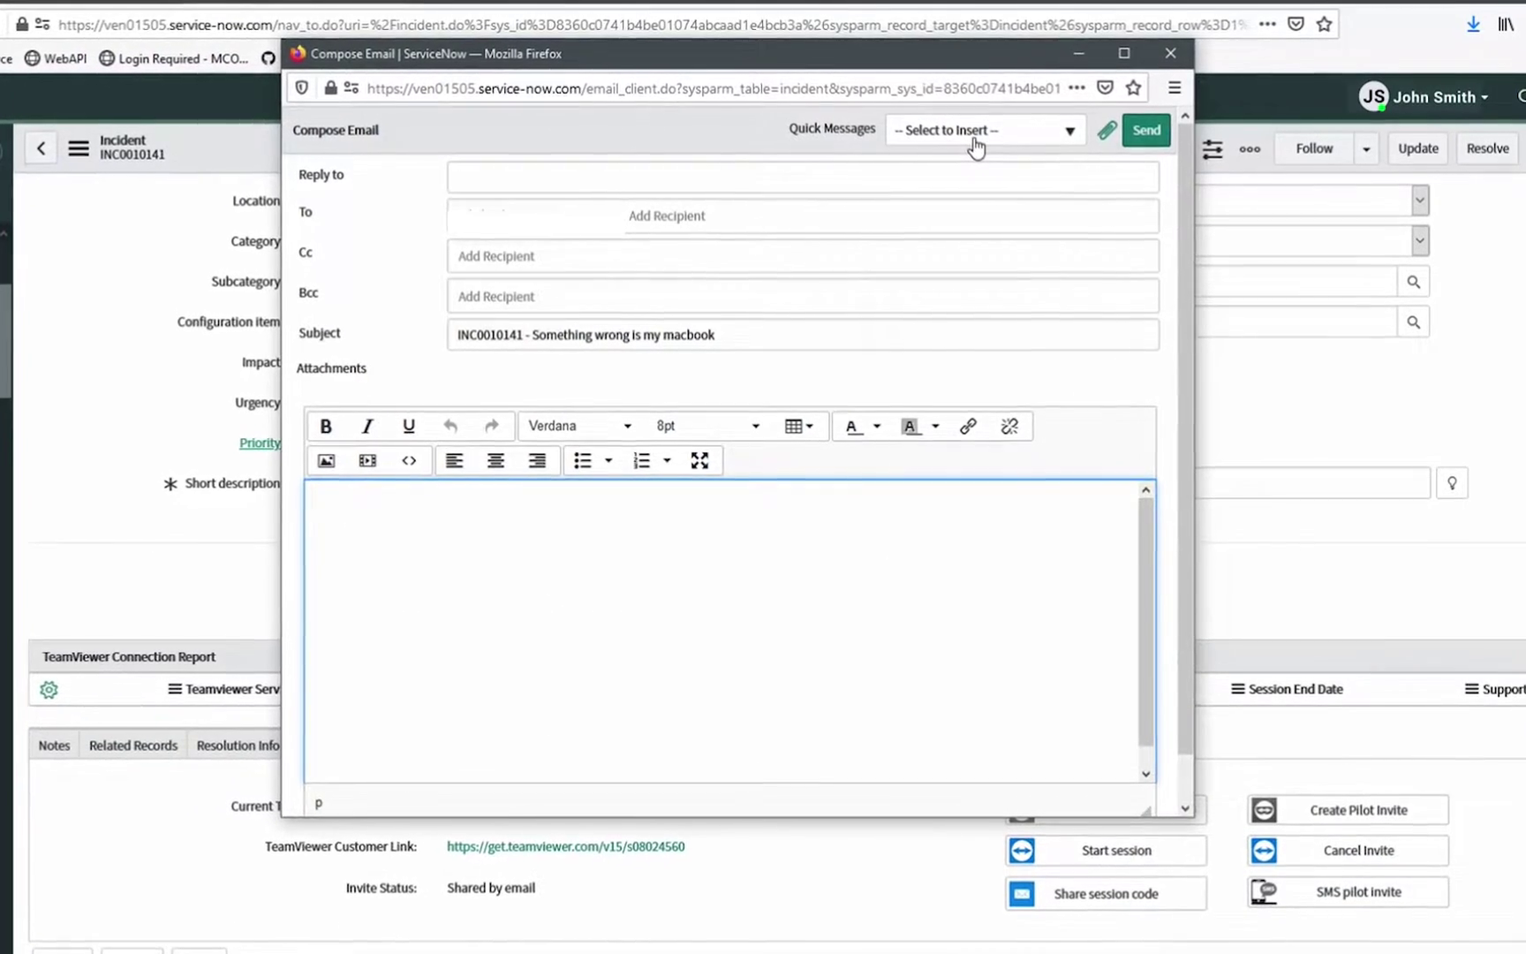
click(975, 135)
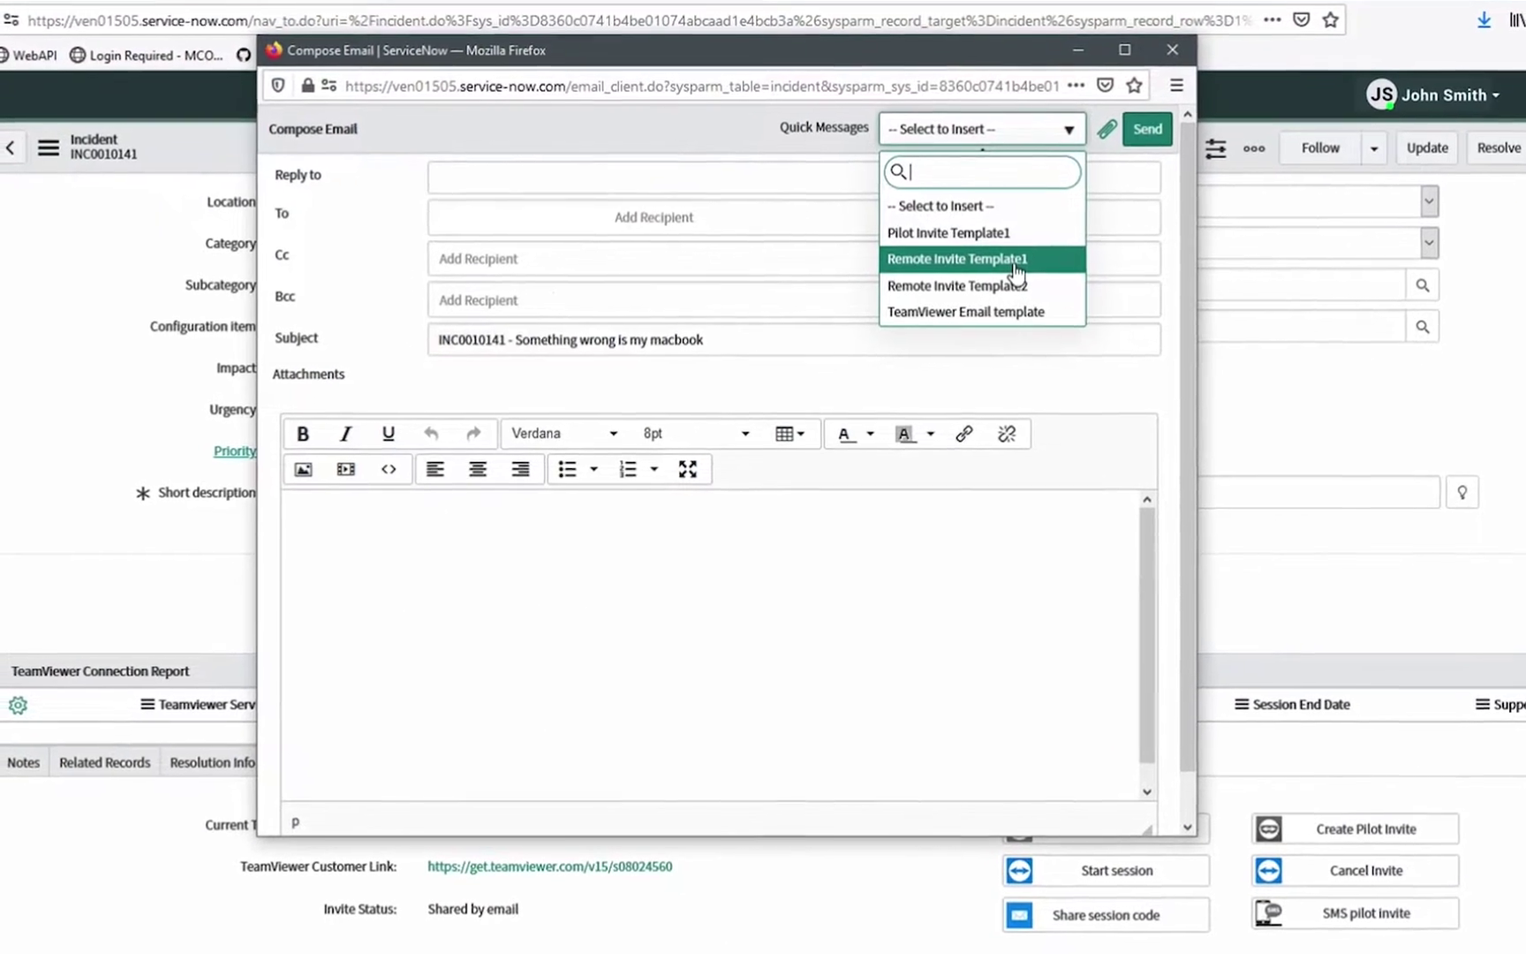
click(1006, 276)
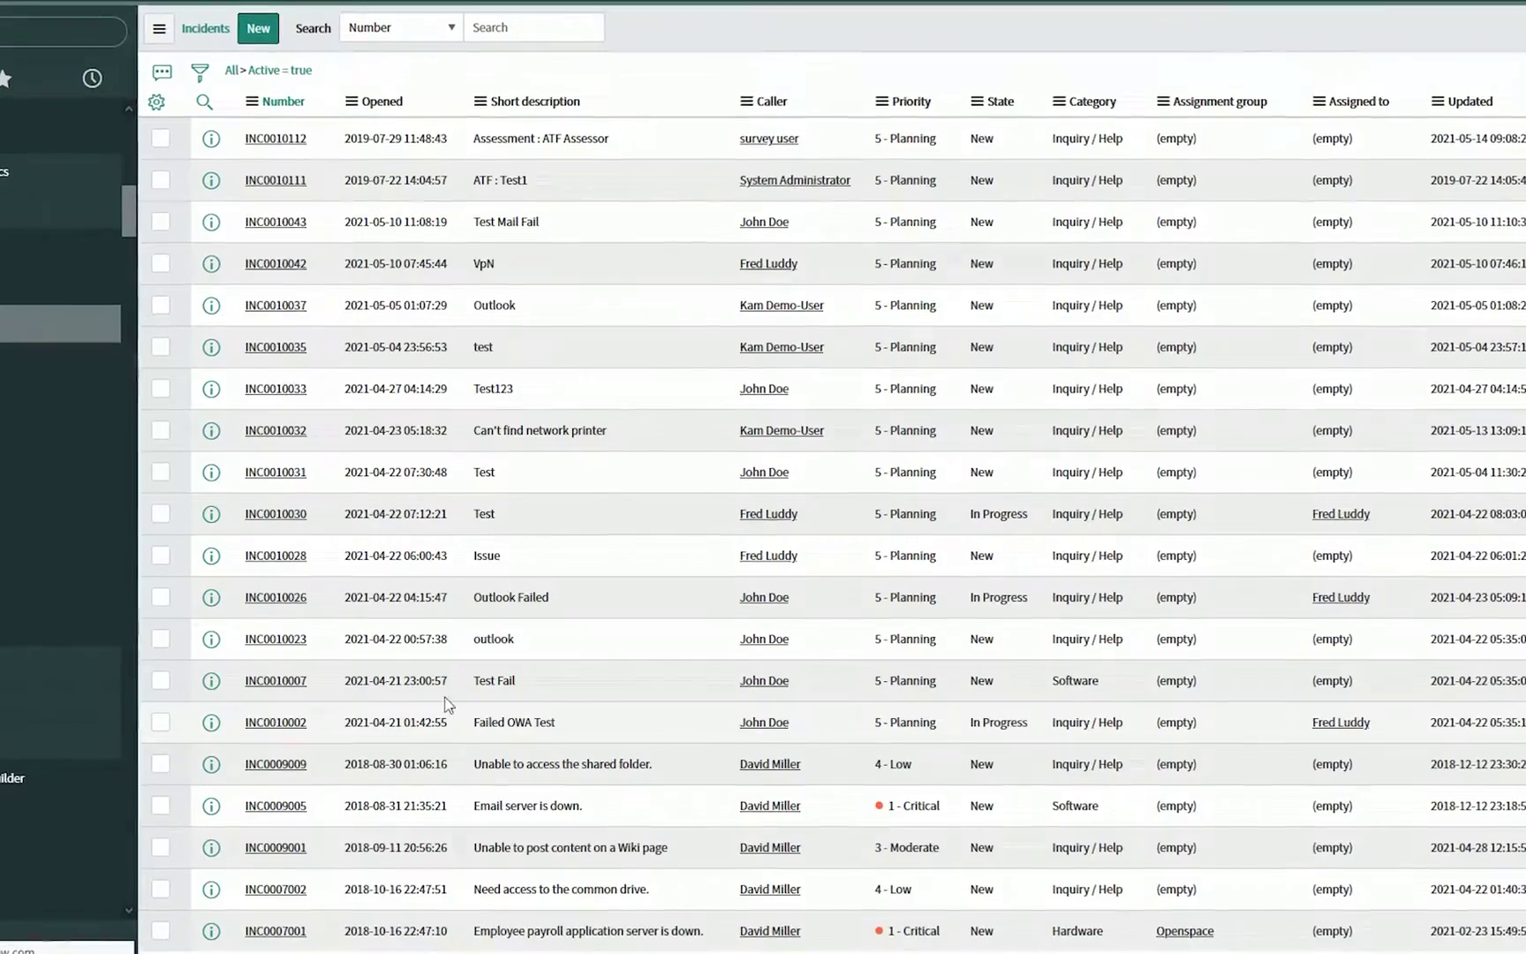
click(278, 124)
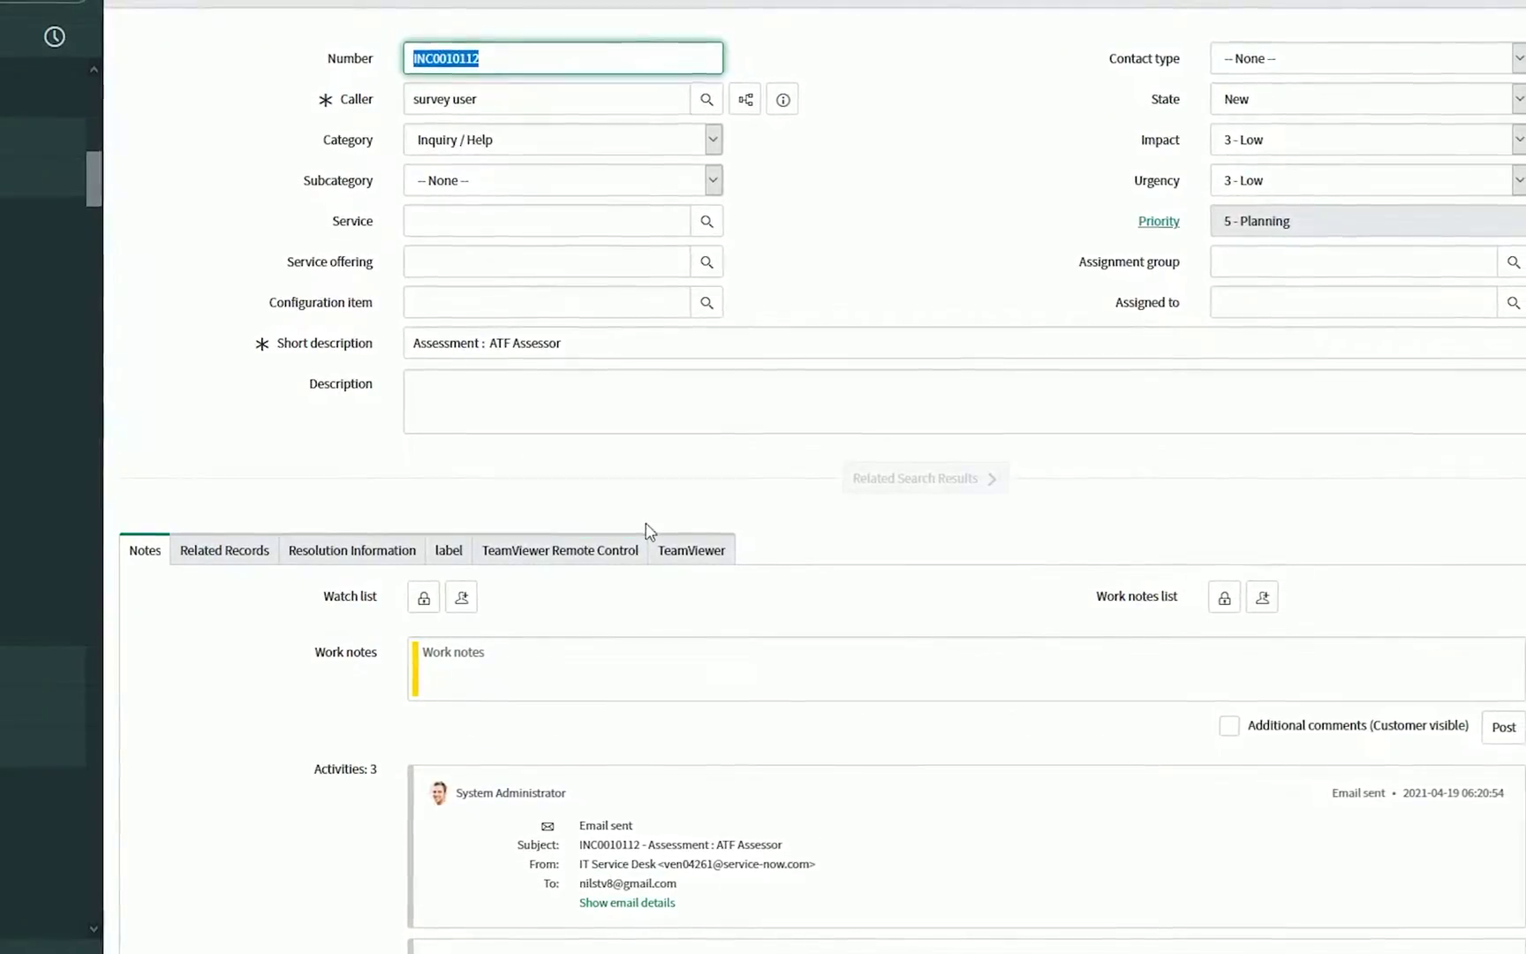
click(587, 552)
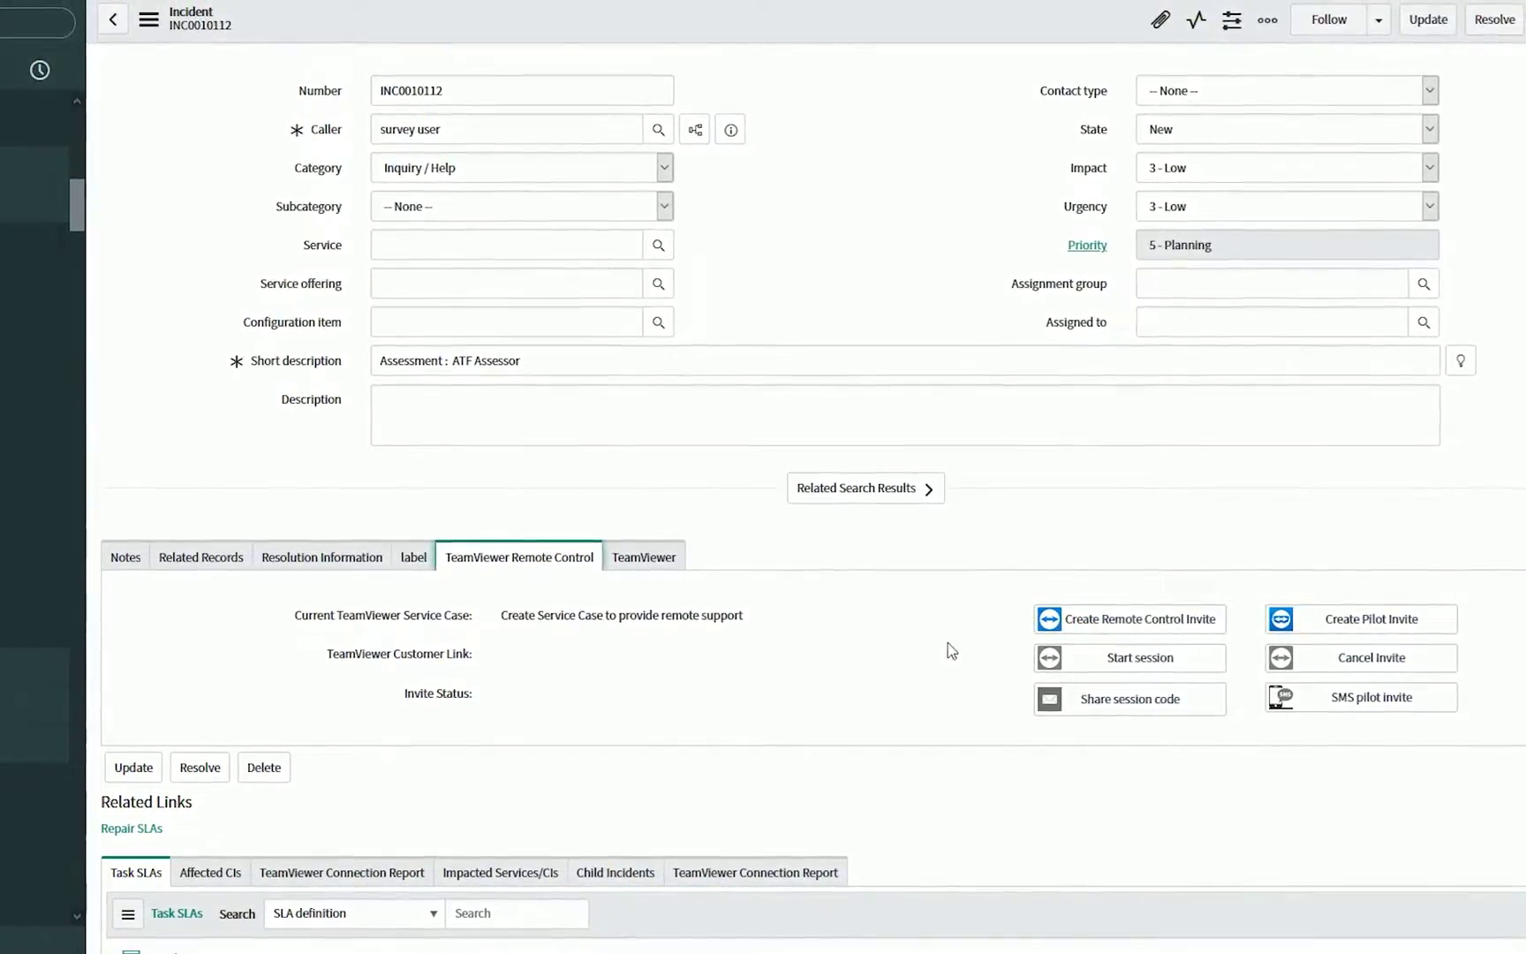
click(1056, 618)
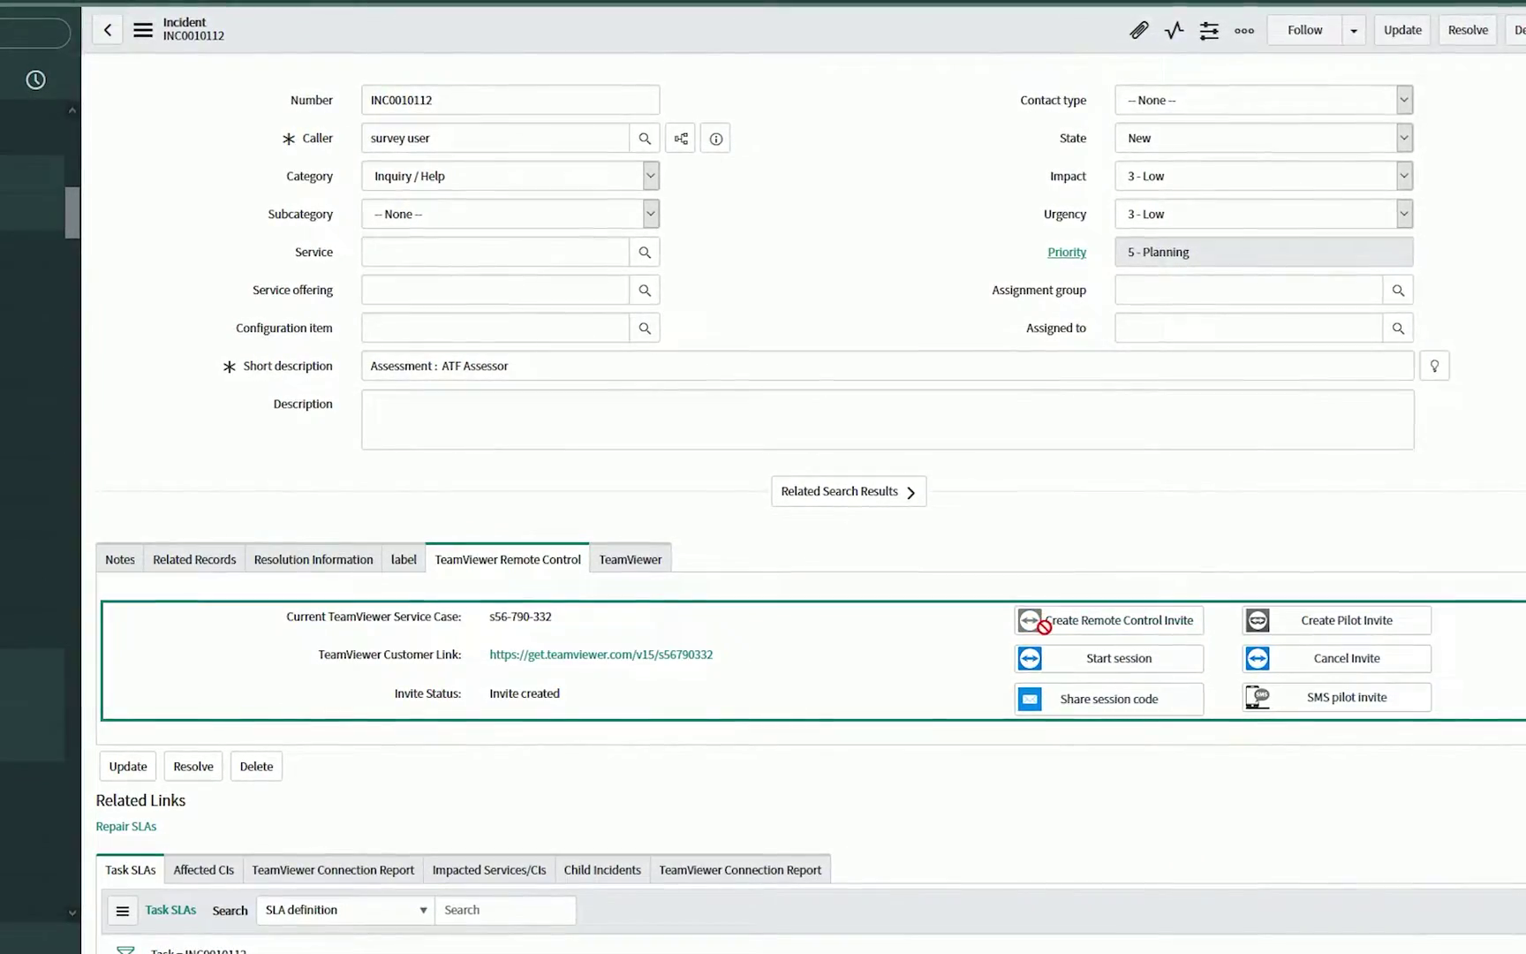
click(1094, 623)
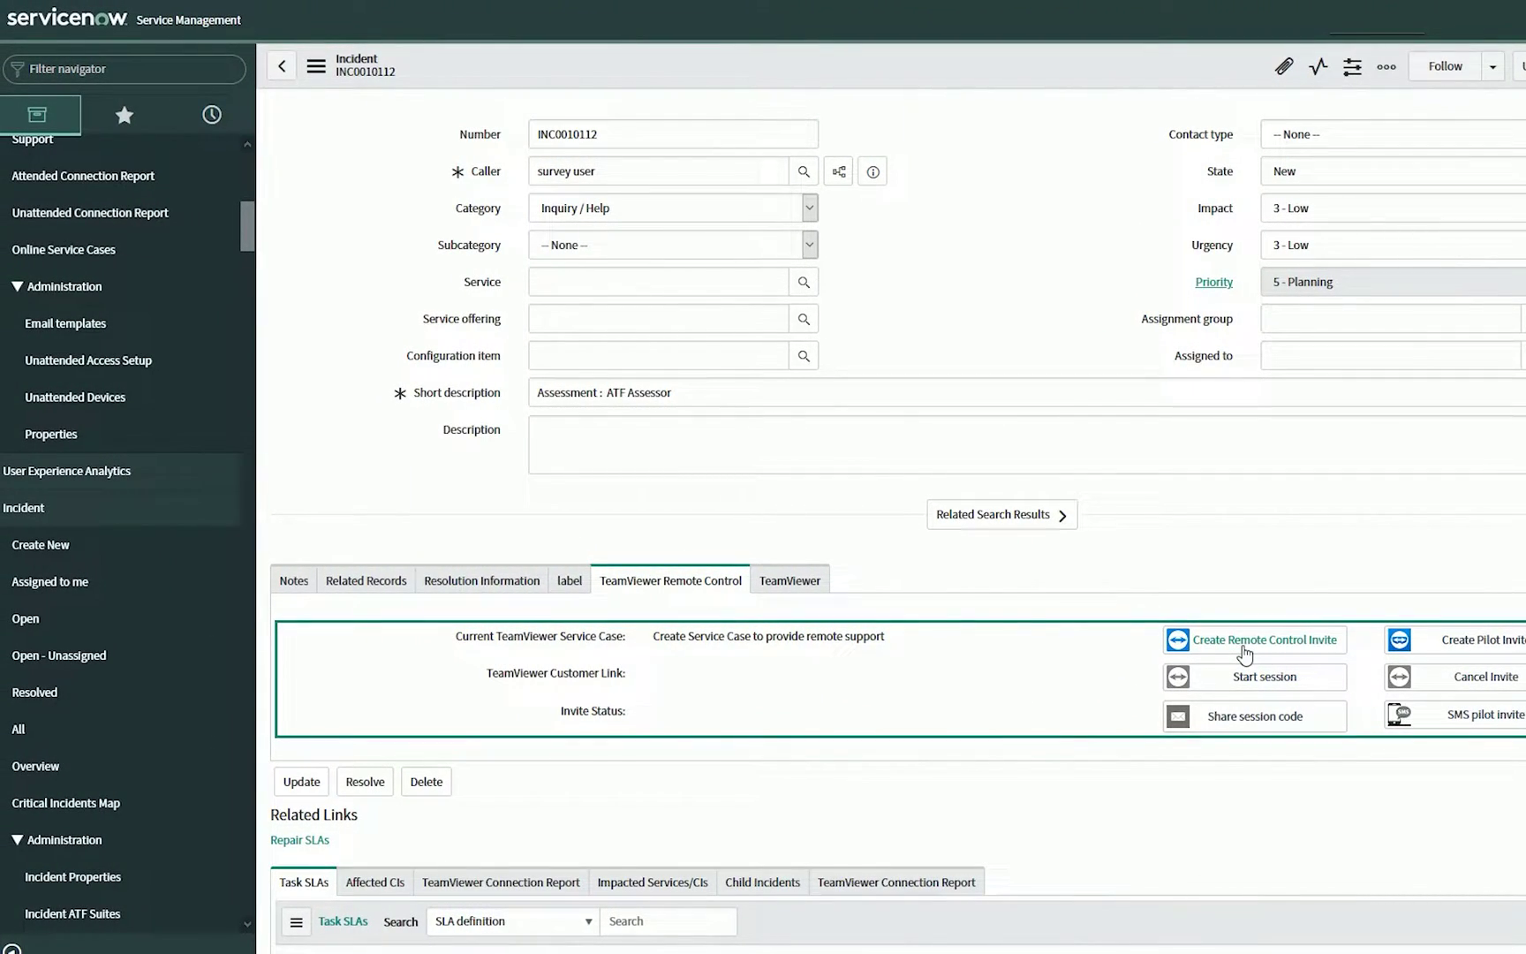
Open the Online Service Cases list under TeamViewer Enterprise Integration
click(62, 251)
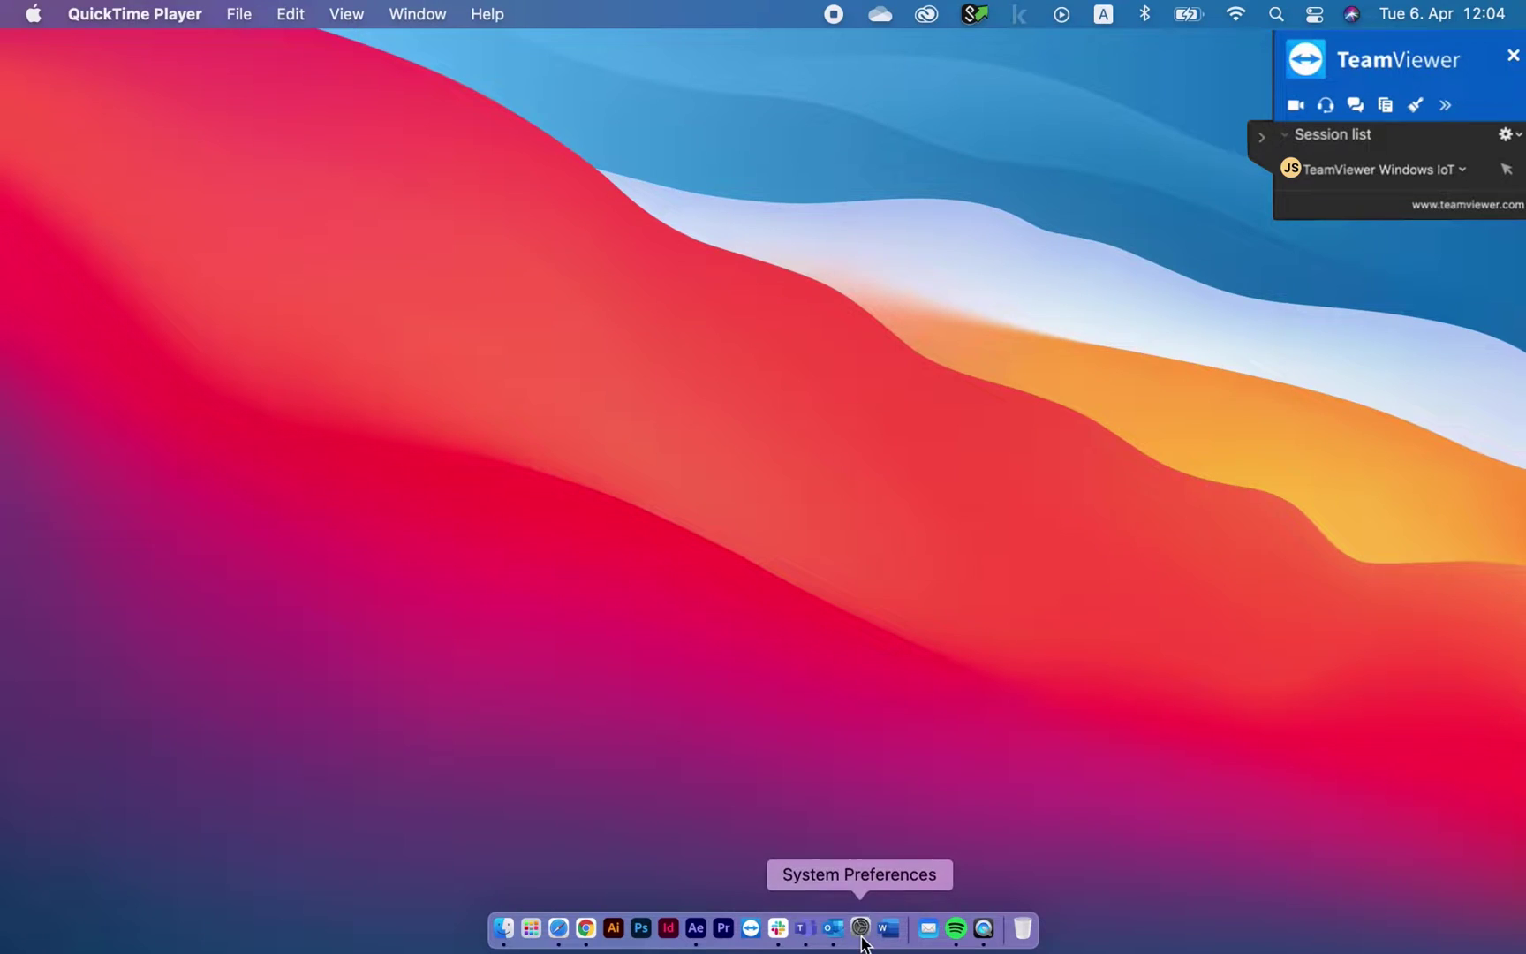
On the remote Mac, set the Sound output to Headphones in System Preferences and close it
click(860, 929)
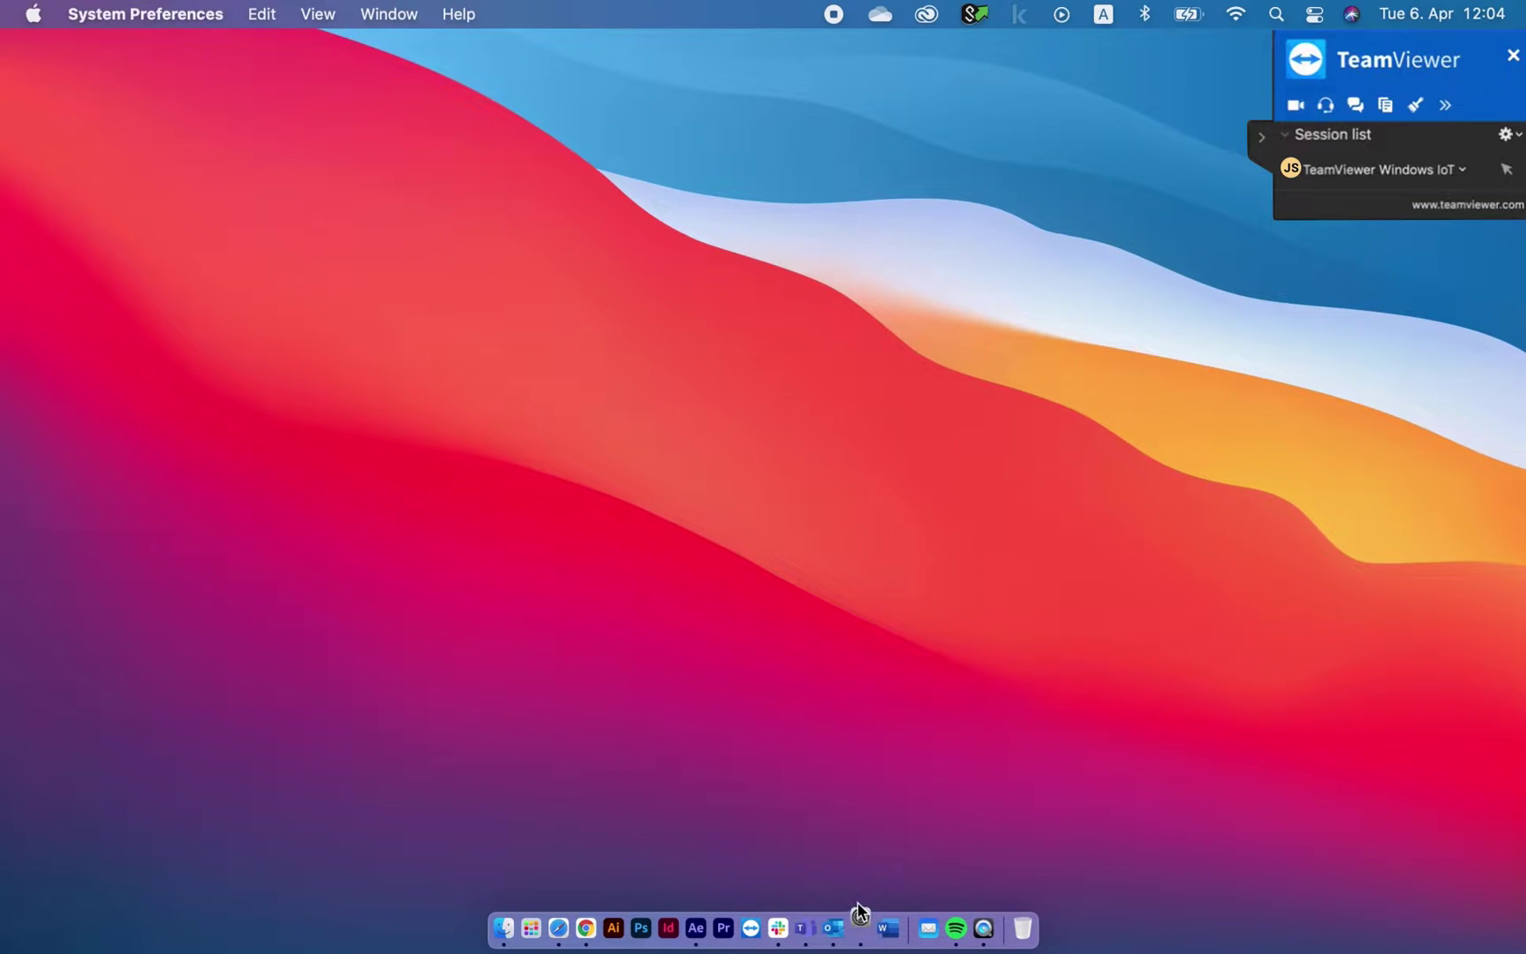
click(653, 587)
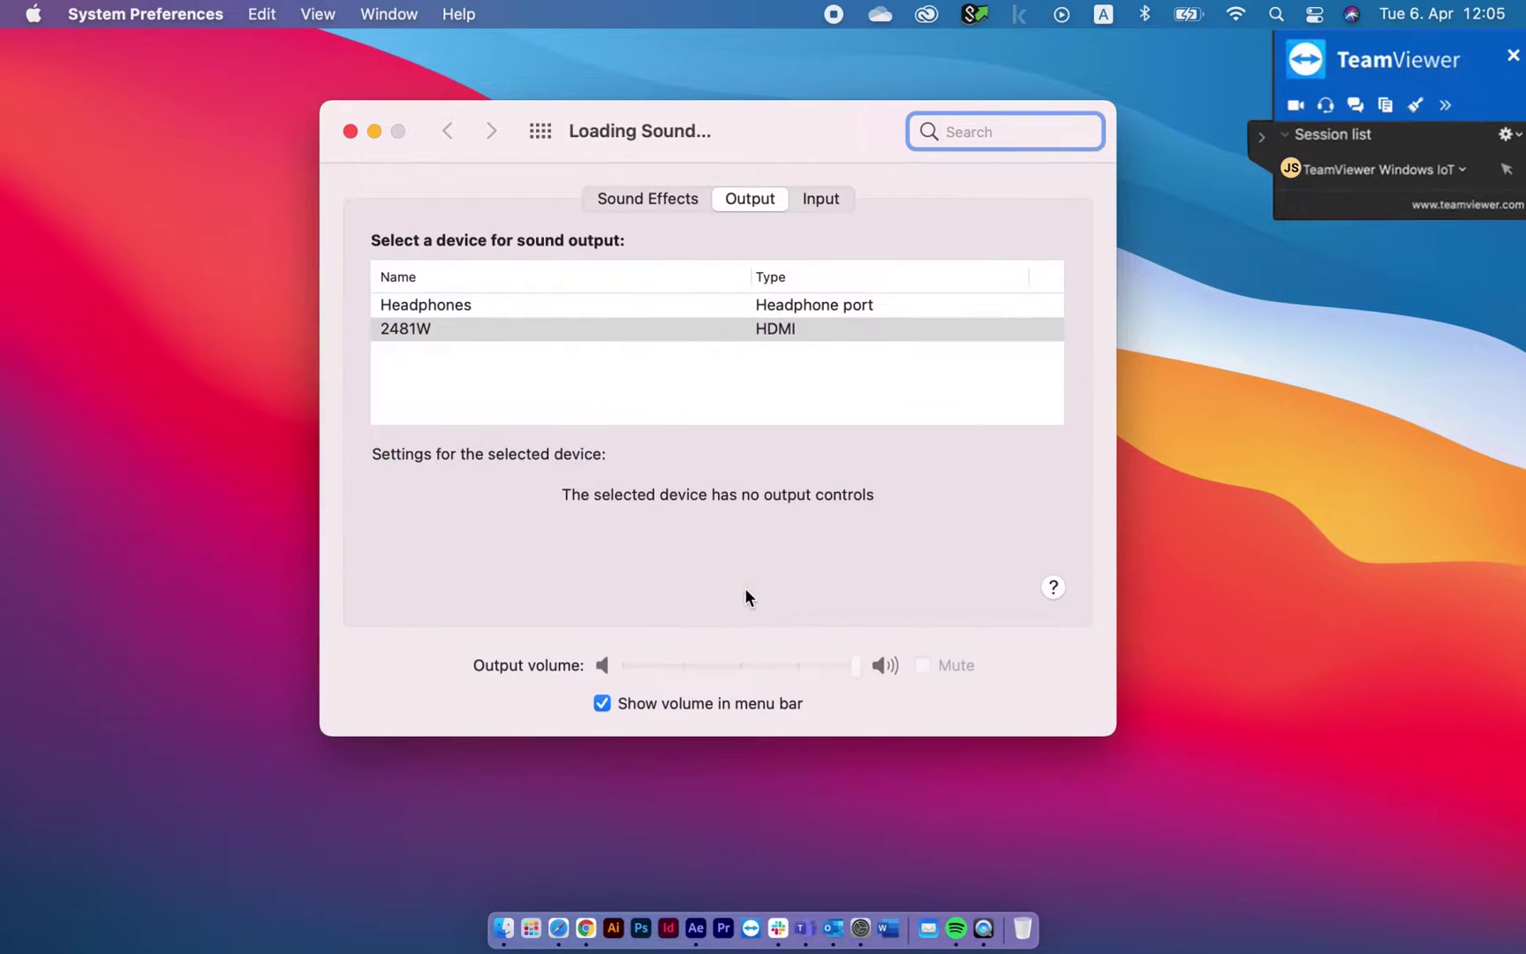
click(717, 303)
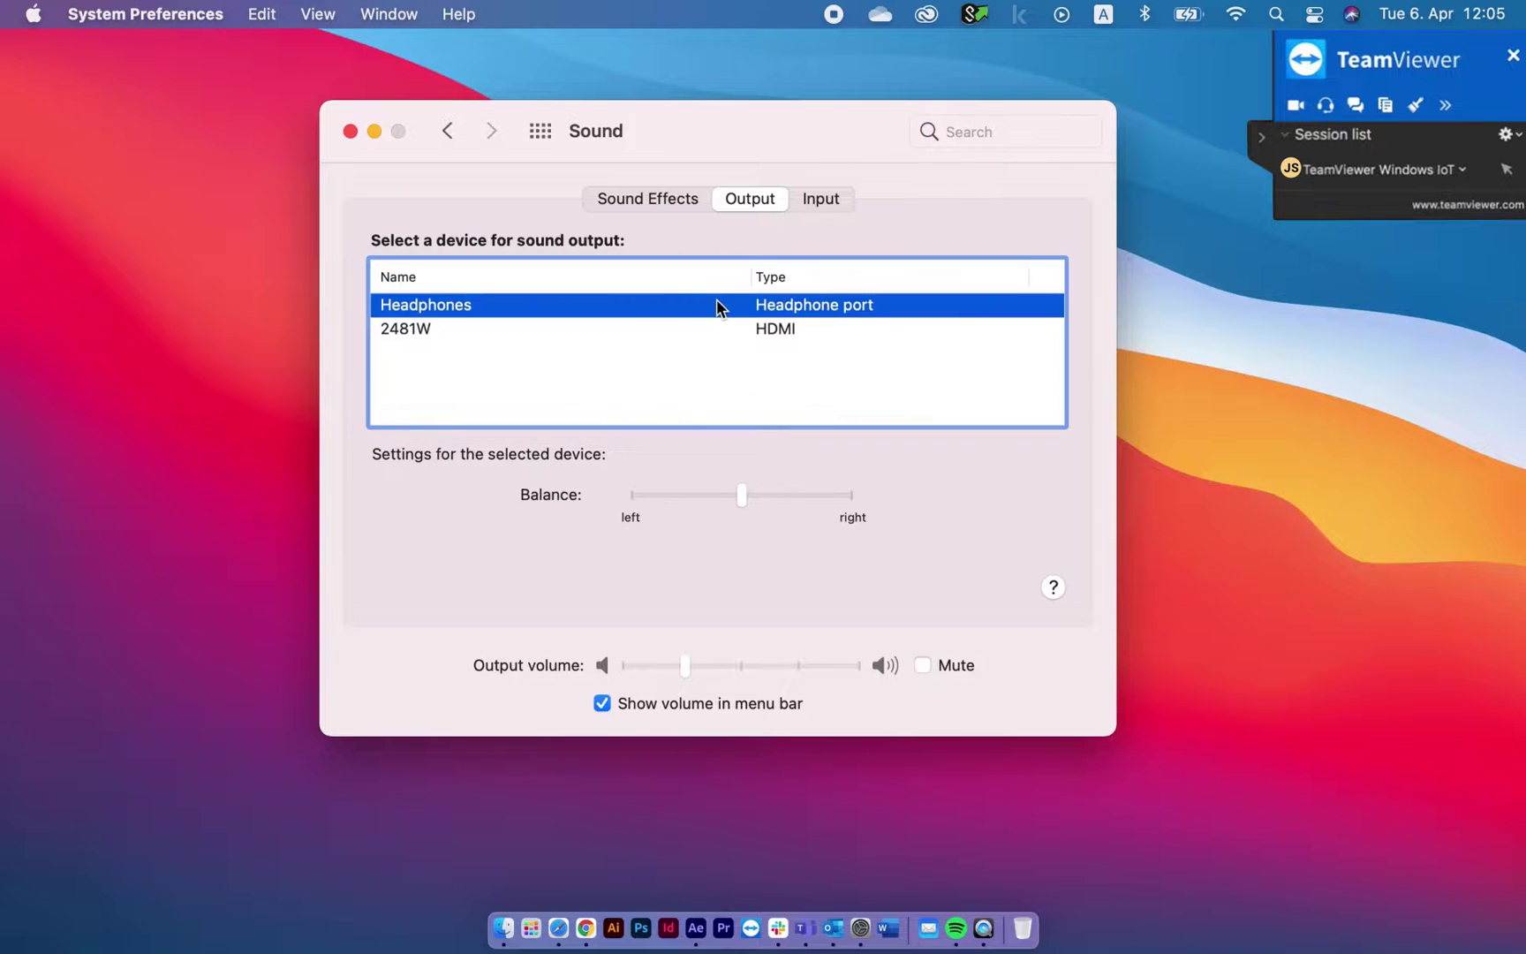
click(350, 131)
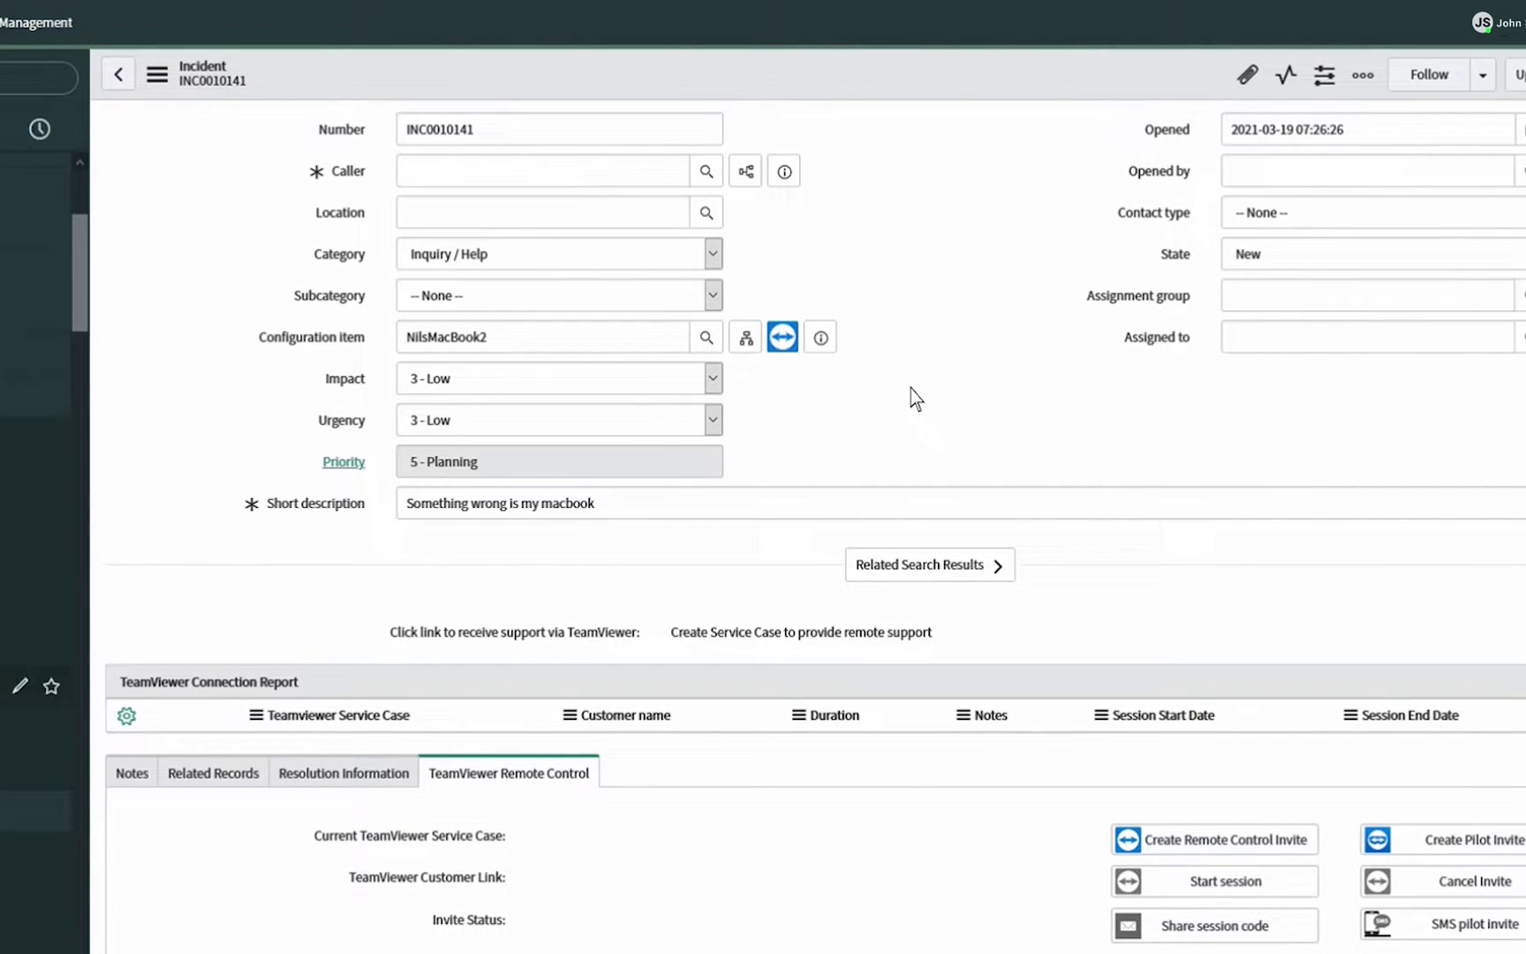
Connect via TeamViewer to INC0010141's configuration item from the icon beside the field
click(782, 336)
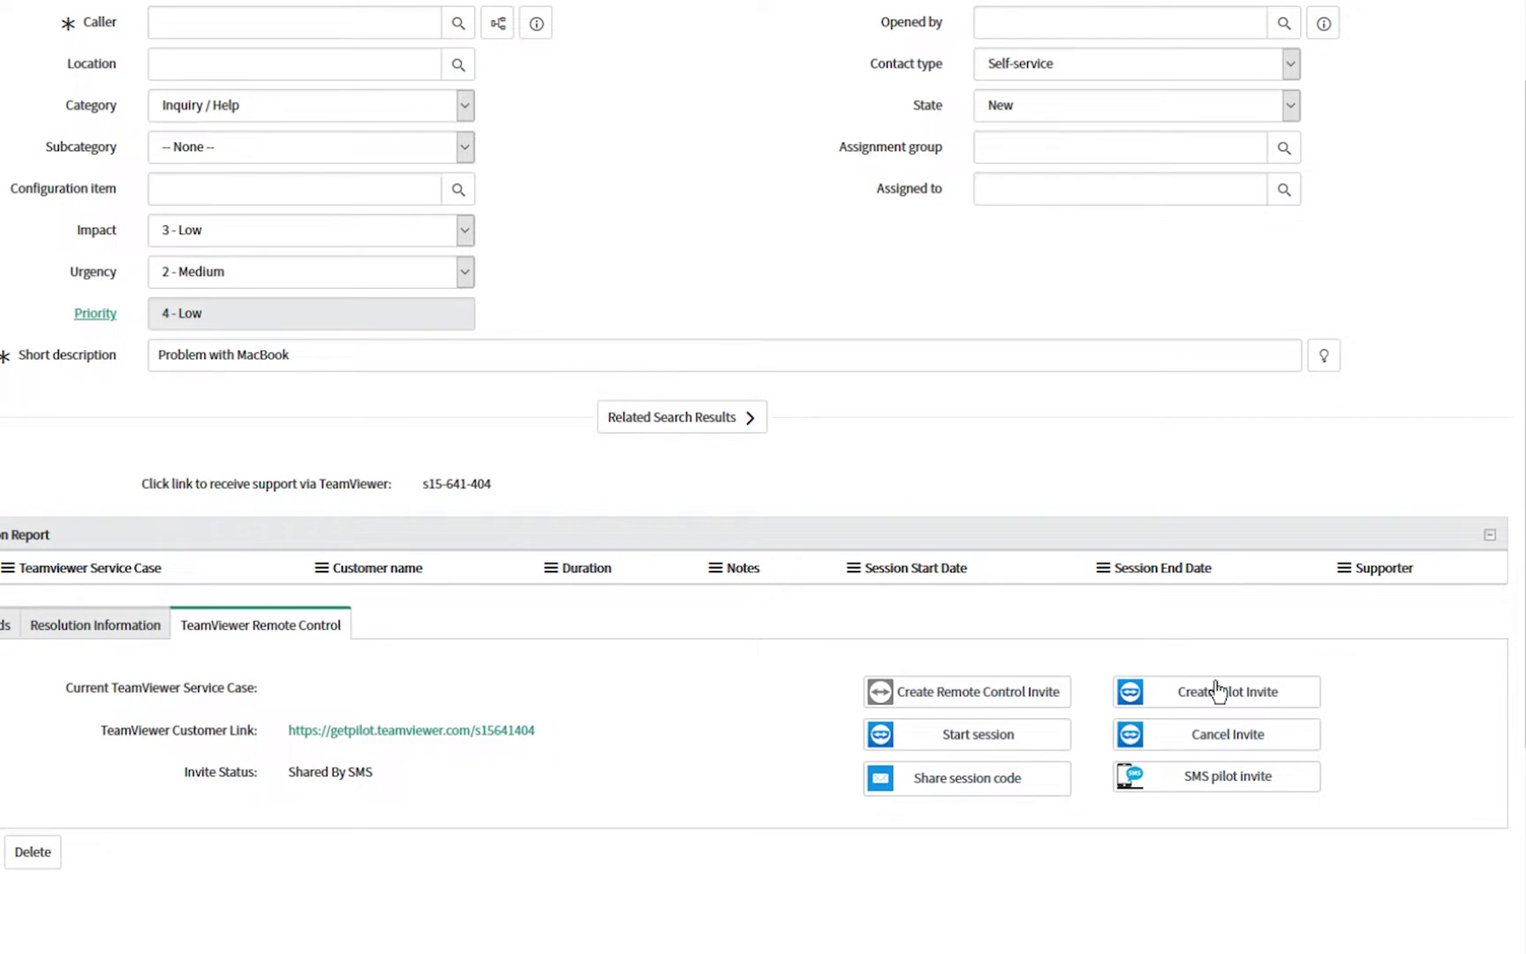
Send a TeamViewer Pilot invite by SMS to the customer's mobile number
click(1218, 692)
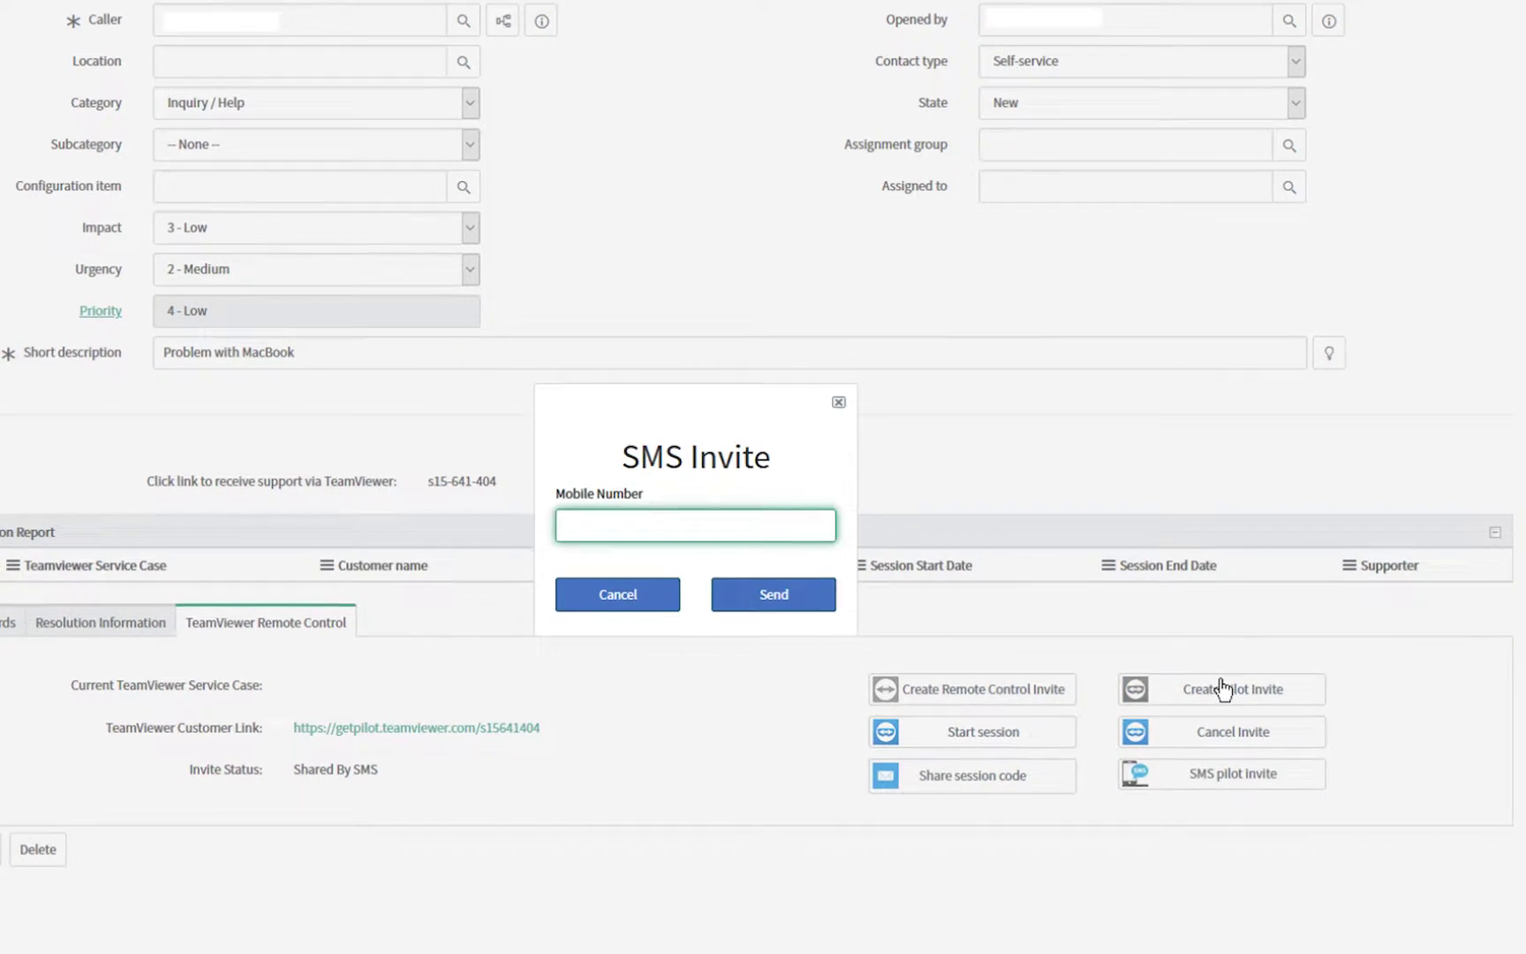
text(+49160123456789)
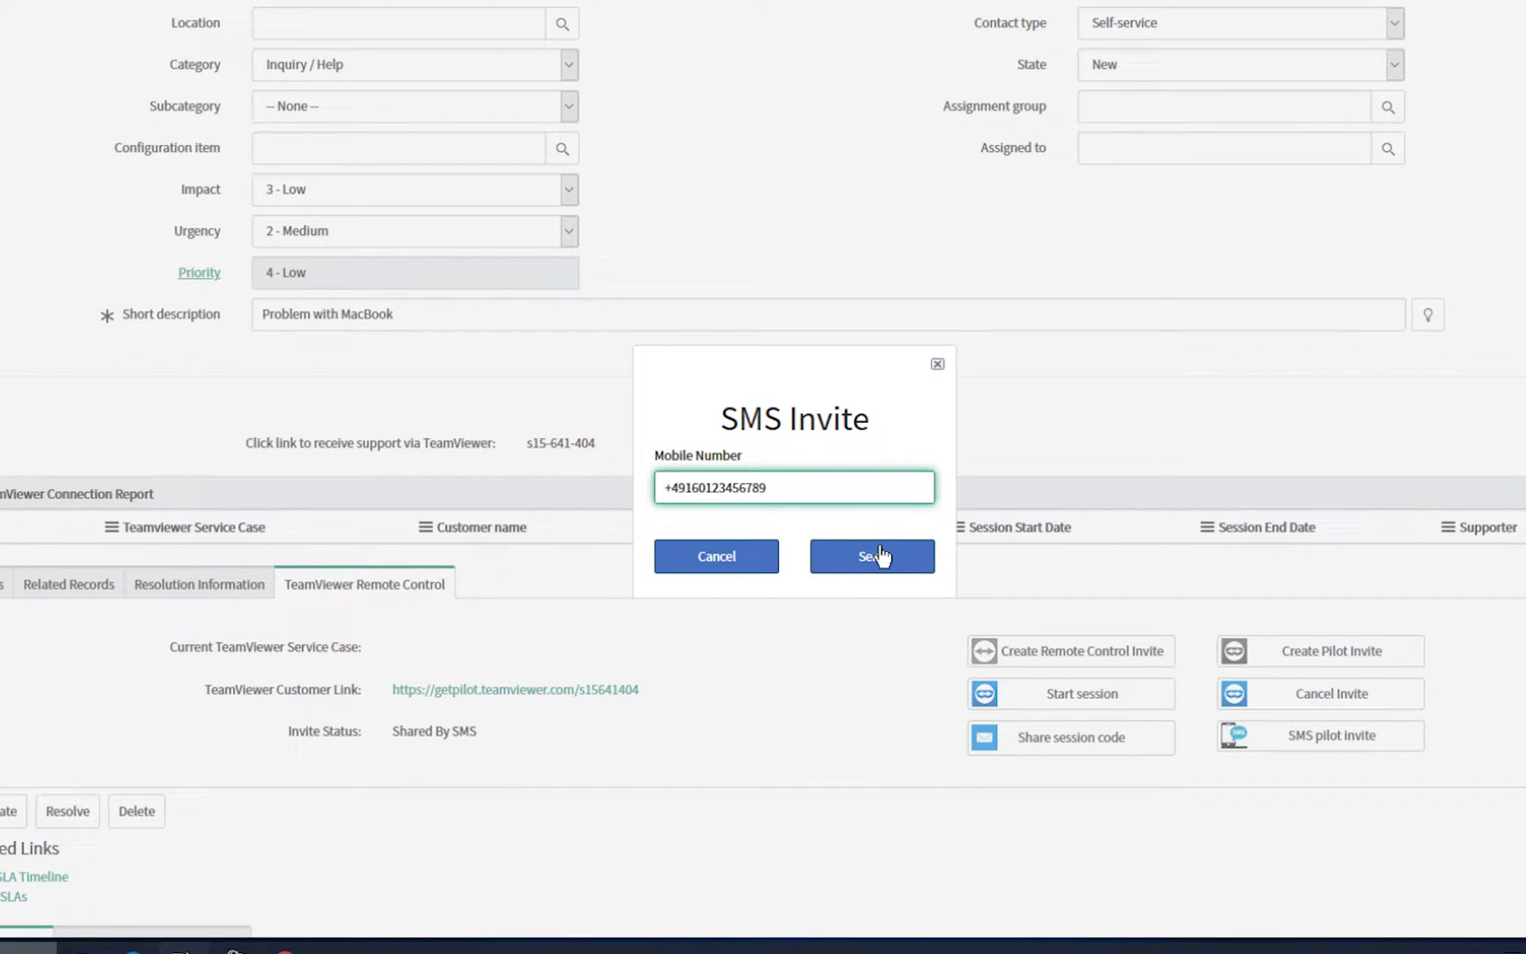
click(879, 556)
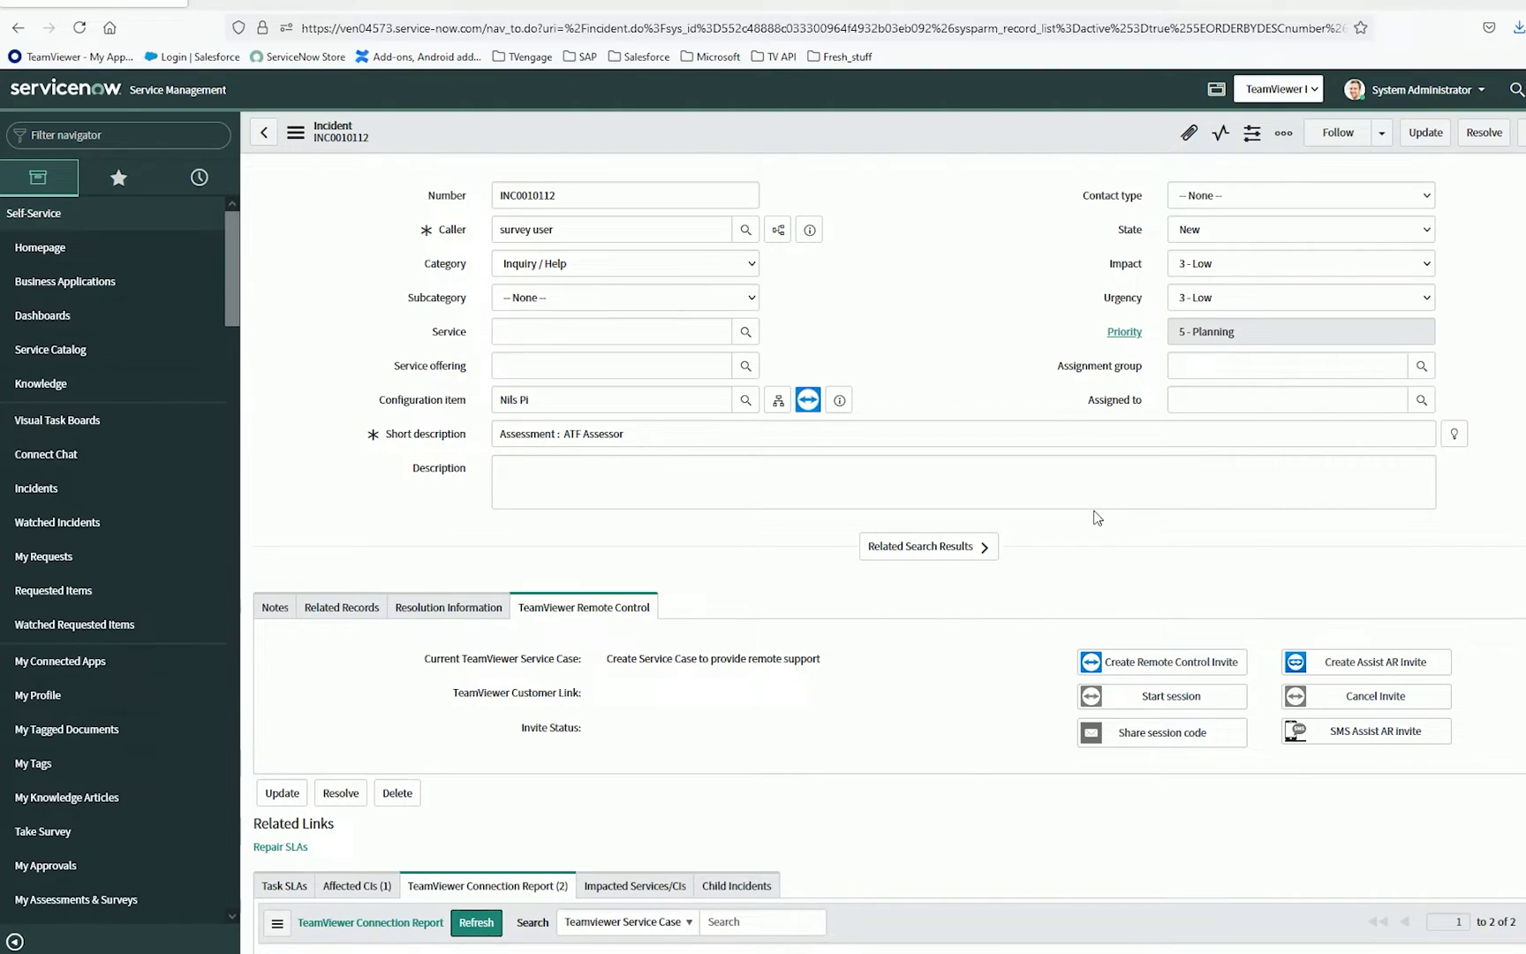
Refresh the TeamViewer Connection Report to show session s75-802-955, then check the Attended Connection Report
scroll(1097, 521, down, 3)
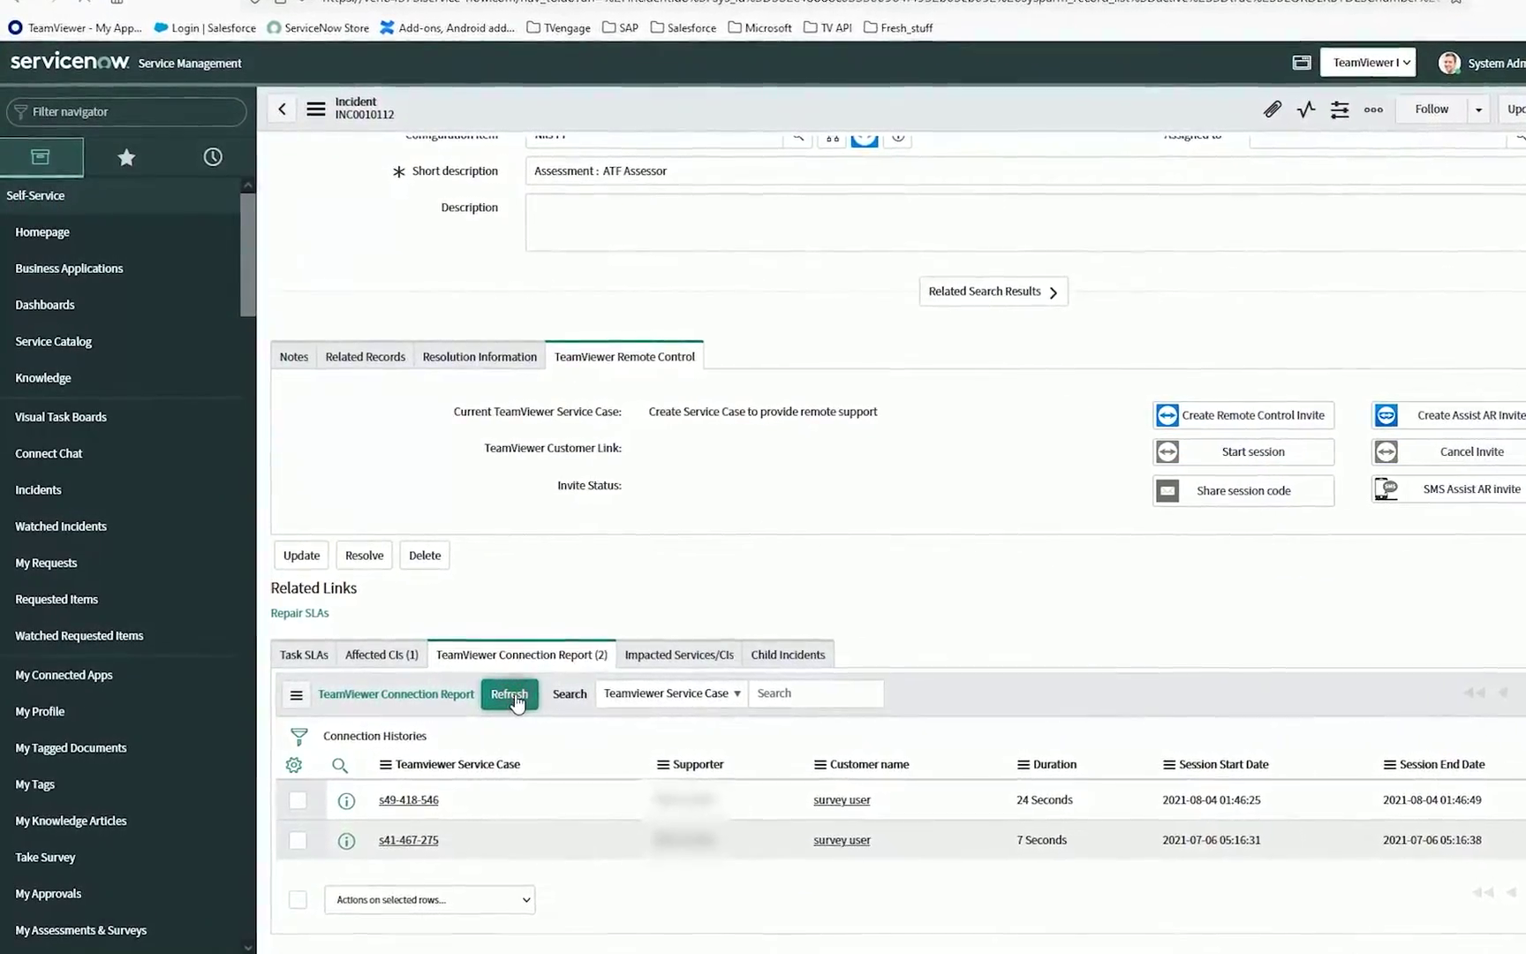
click(511, 694)
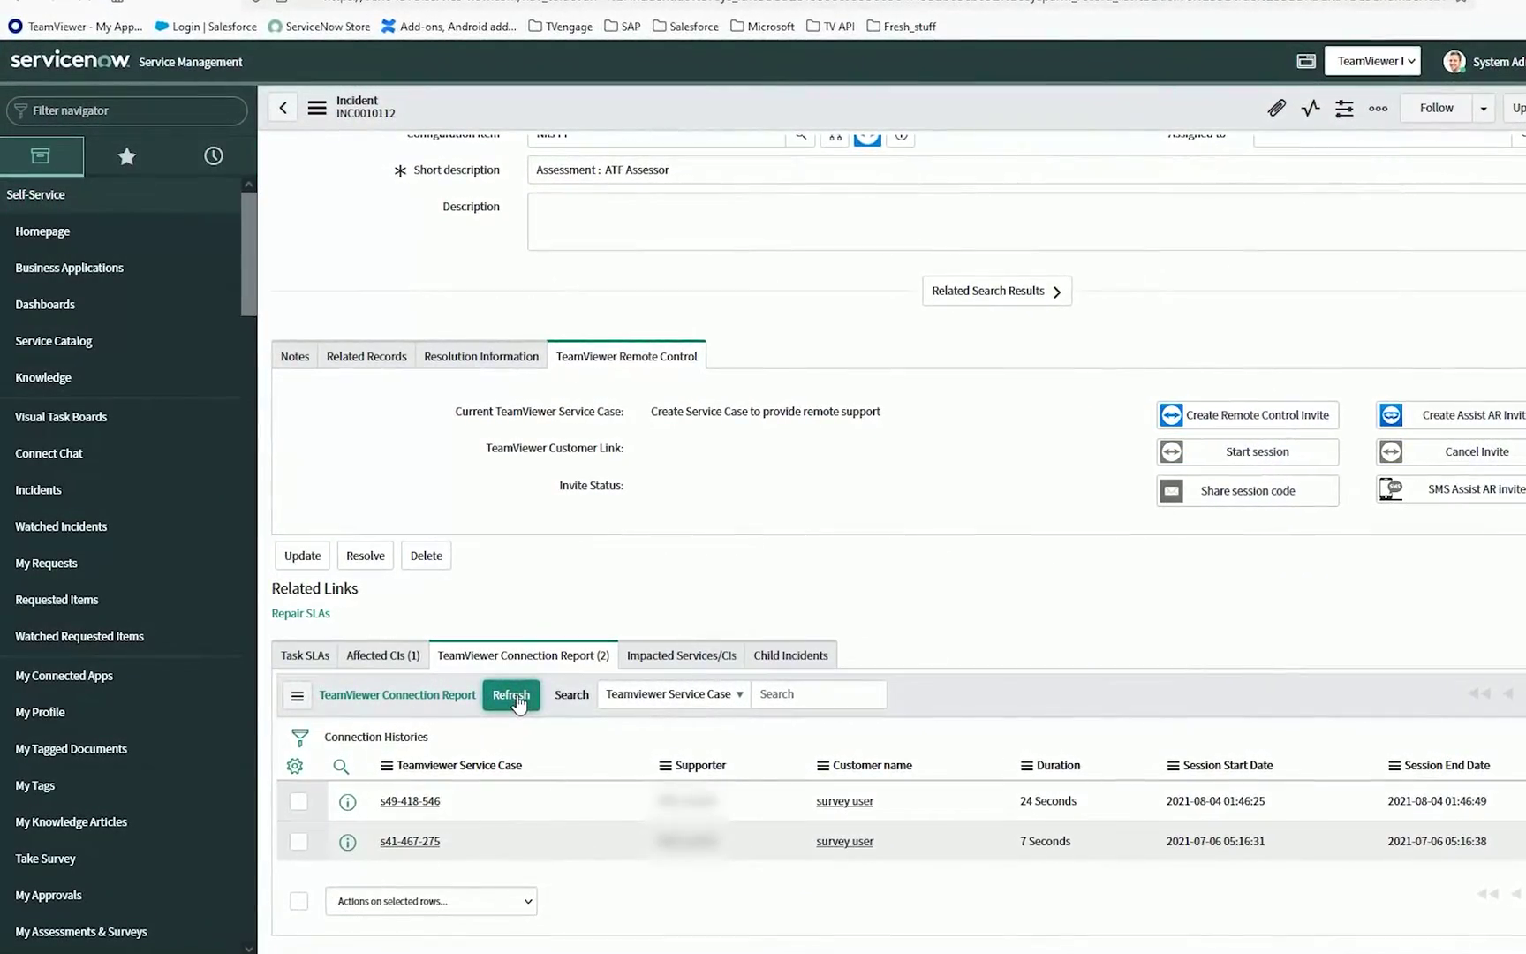
scroll(519, 702, down, 3)
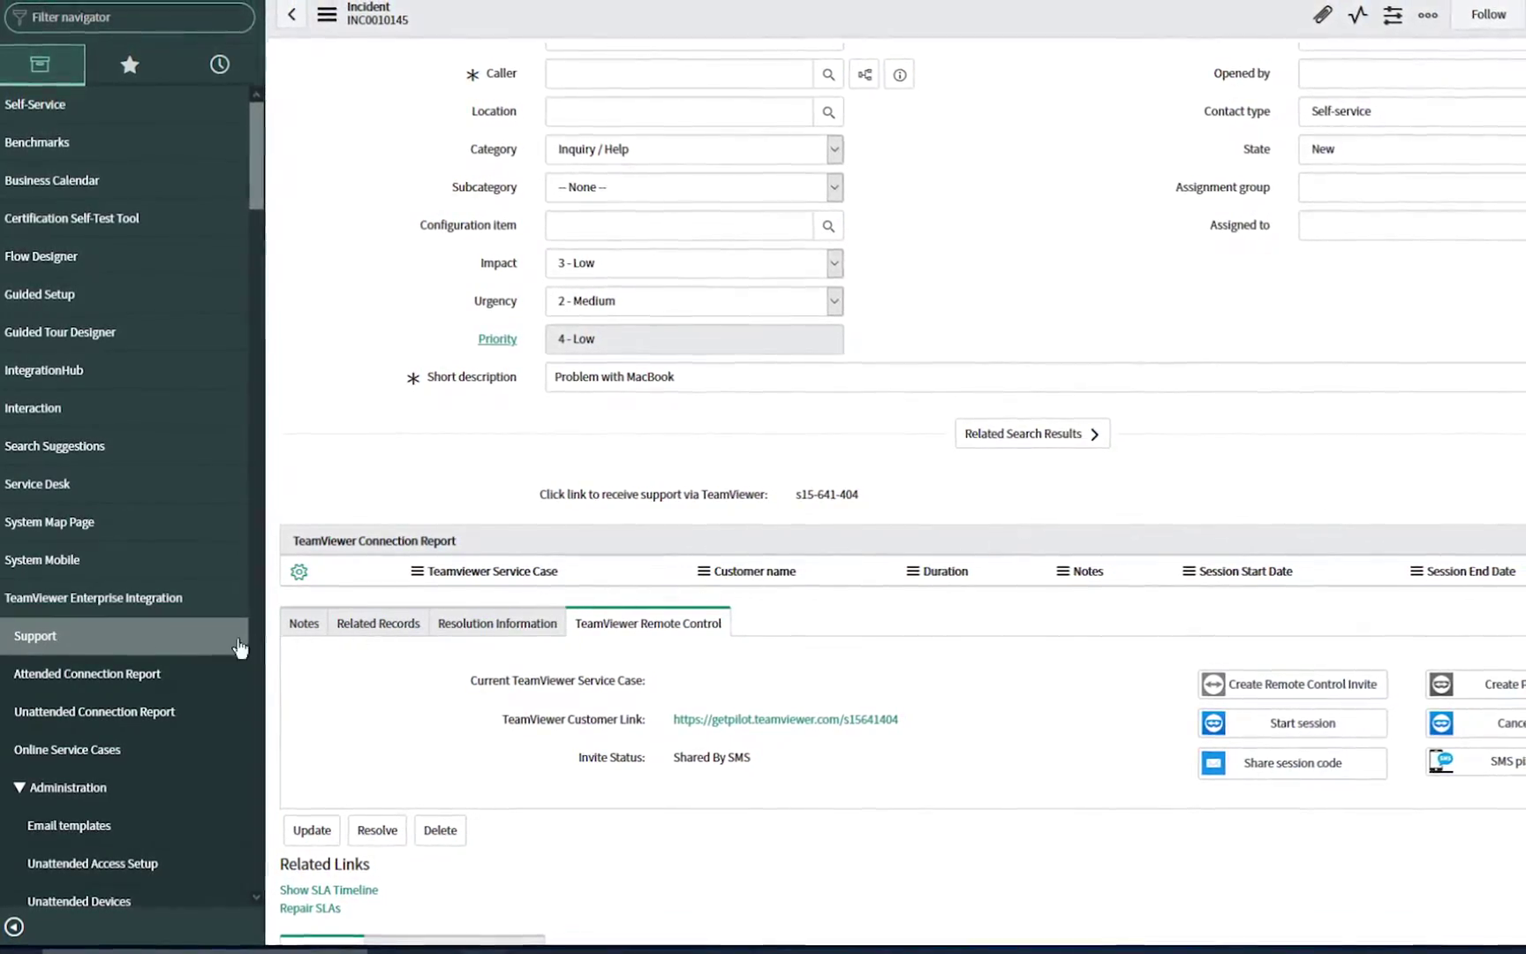
click(57, 673)
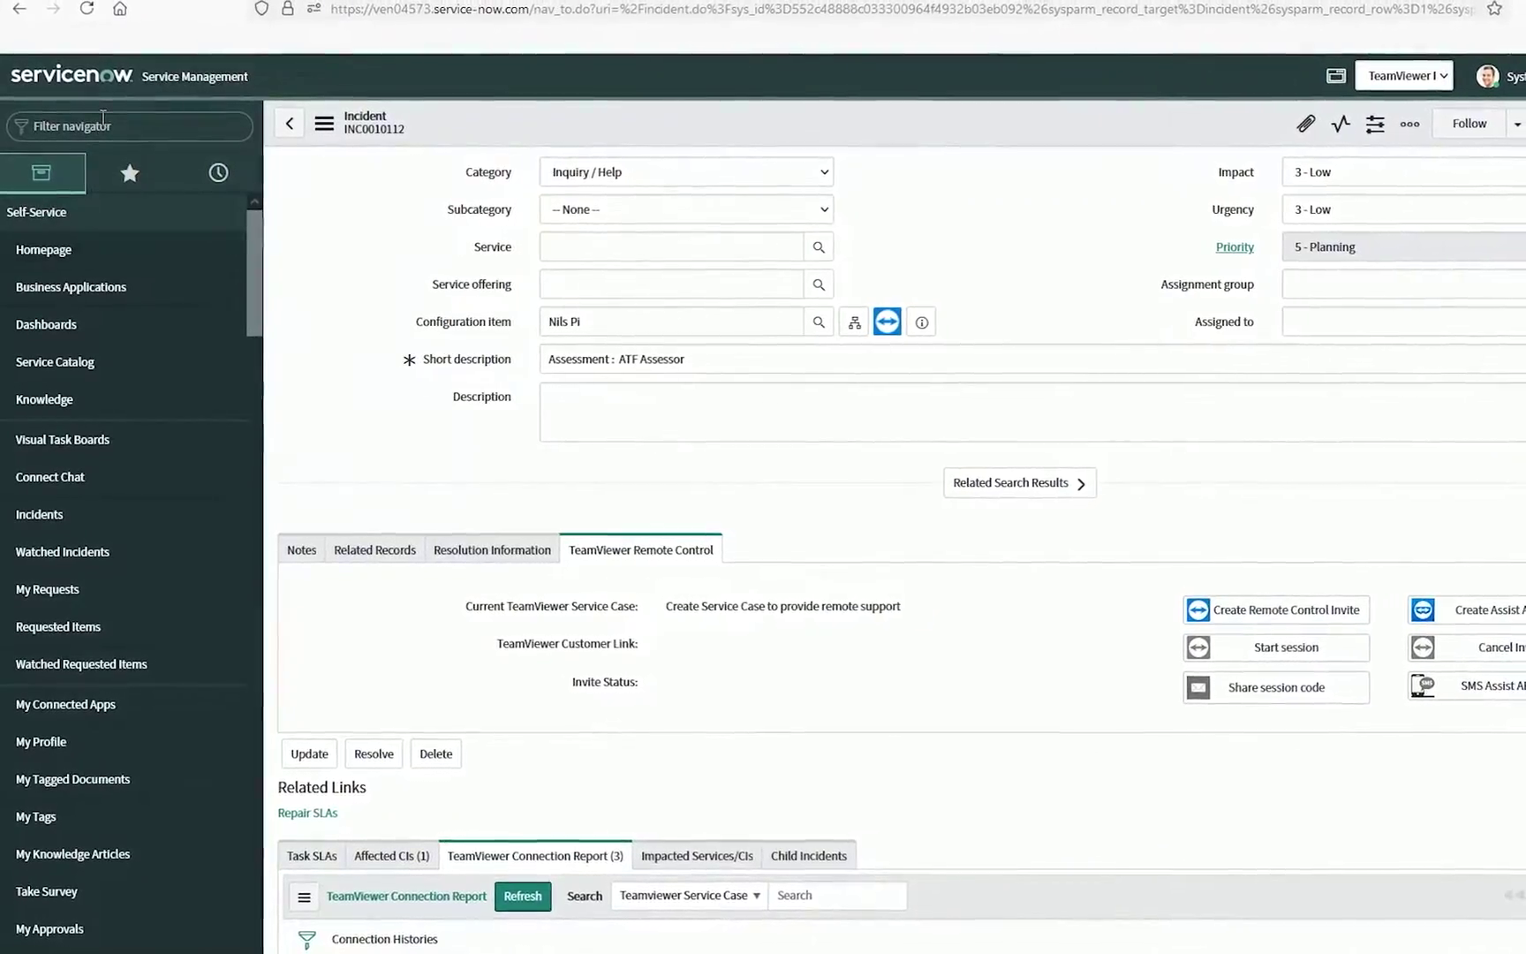
In Agent Workspace, create a remote control invite for incident INC0009005, then cancel it
text(worksp)
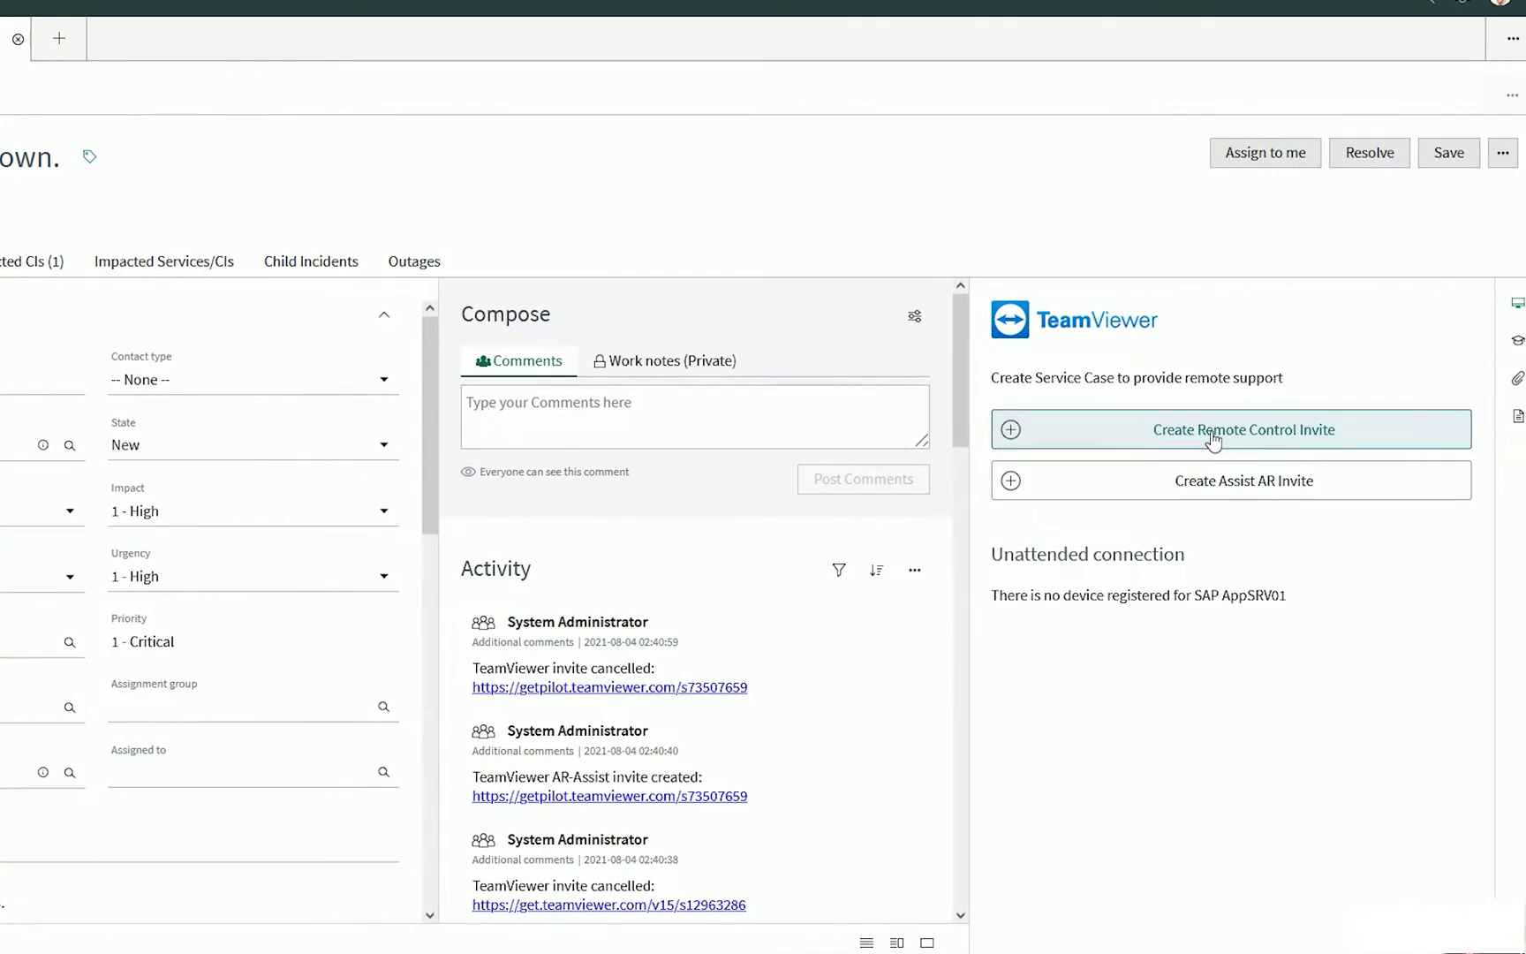
click(1314, 443)
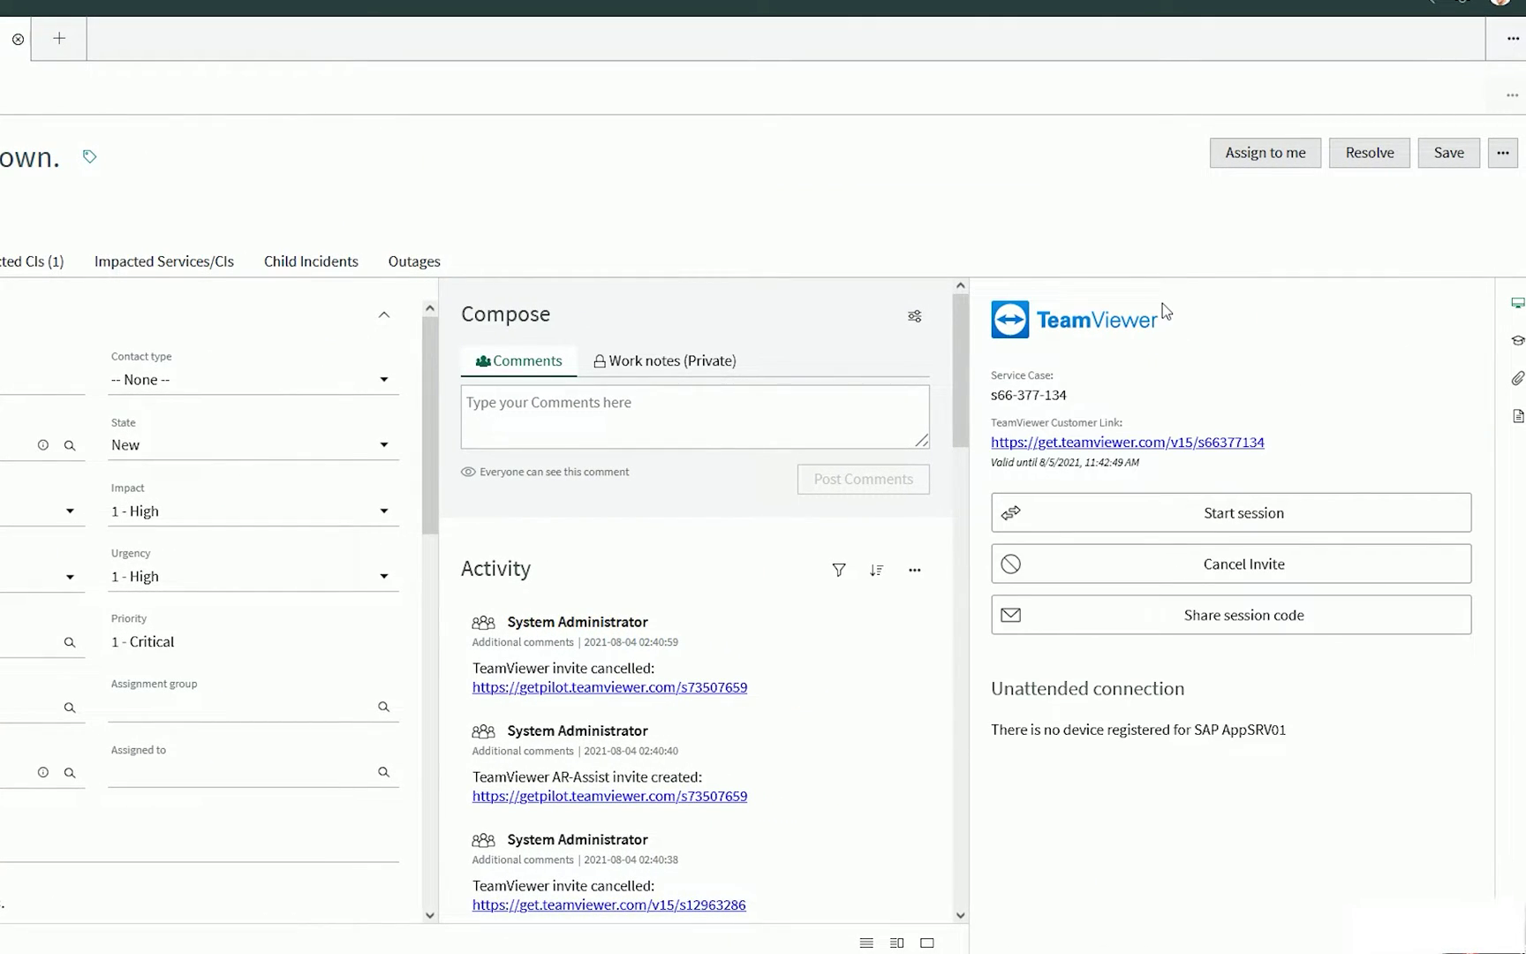
click(1220, 566)
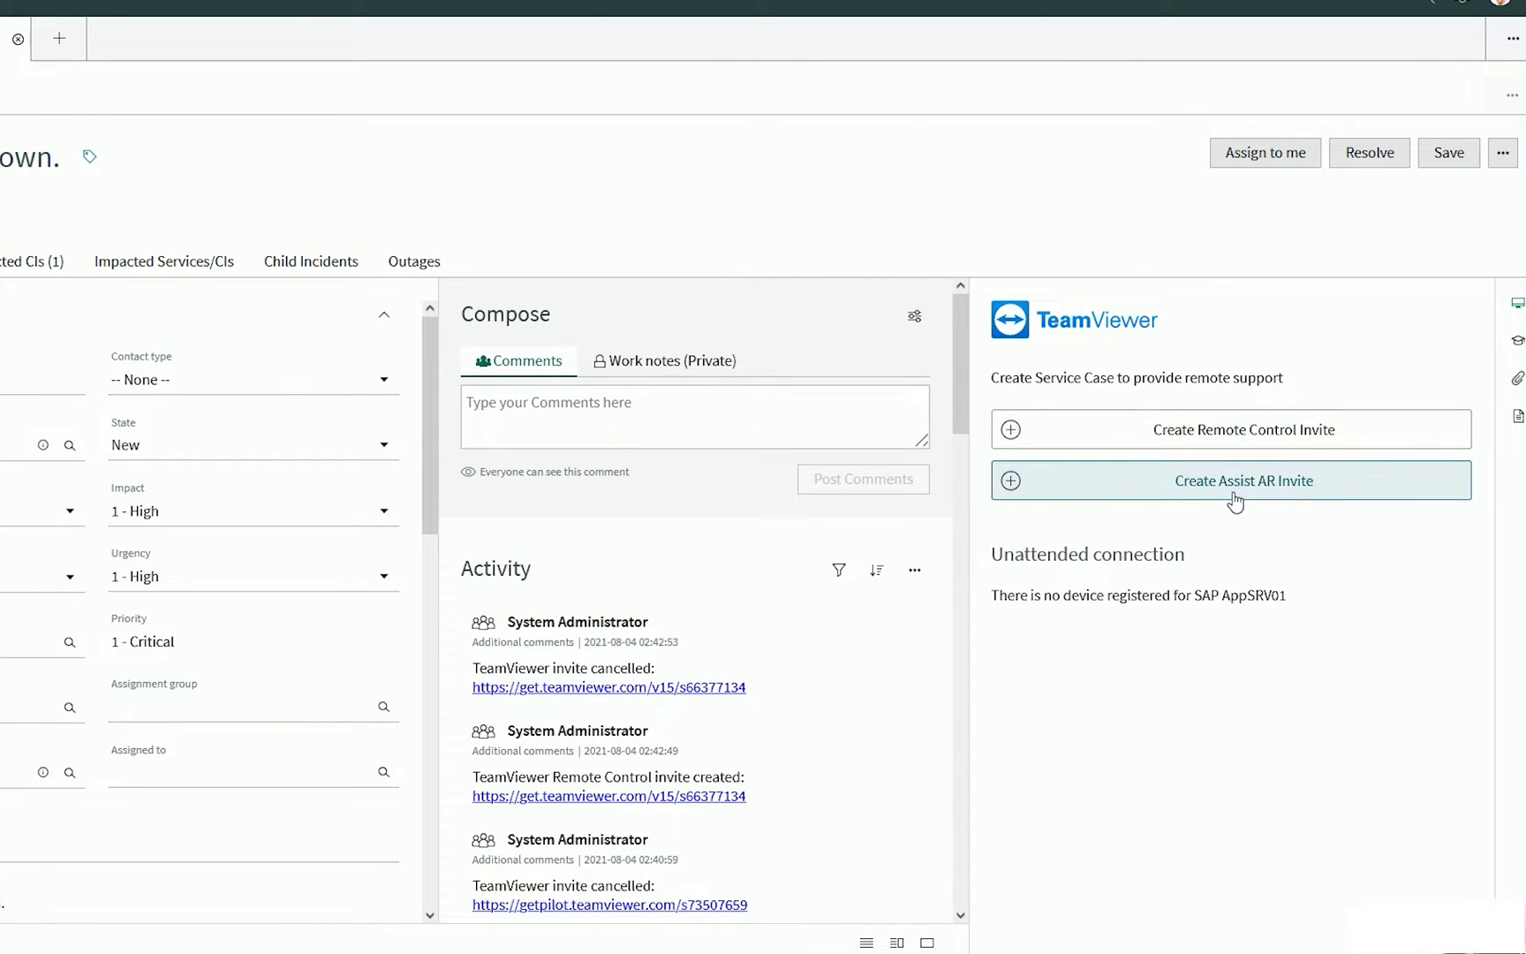
Create an Assist AR invite, start and then abandon texting it to a mobile number, and cancel the invite
click(1230, 479)
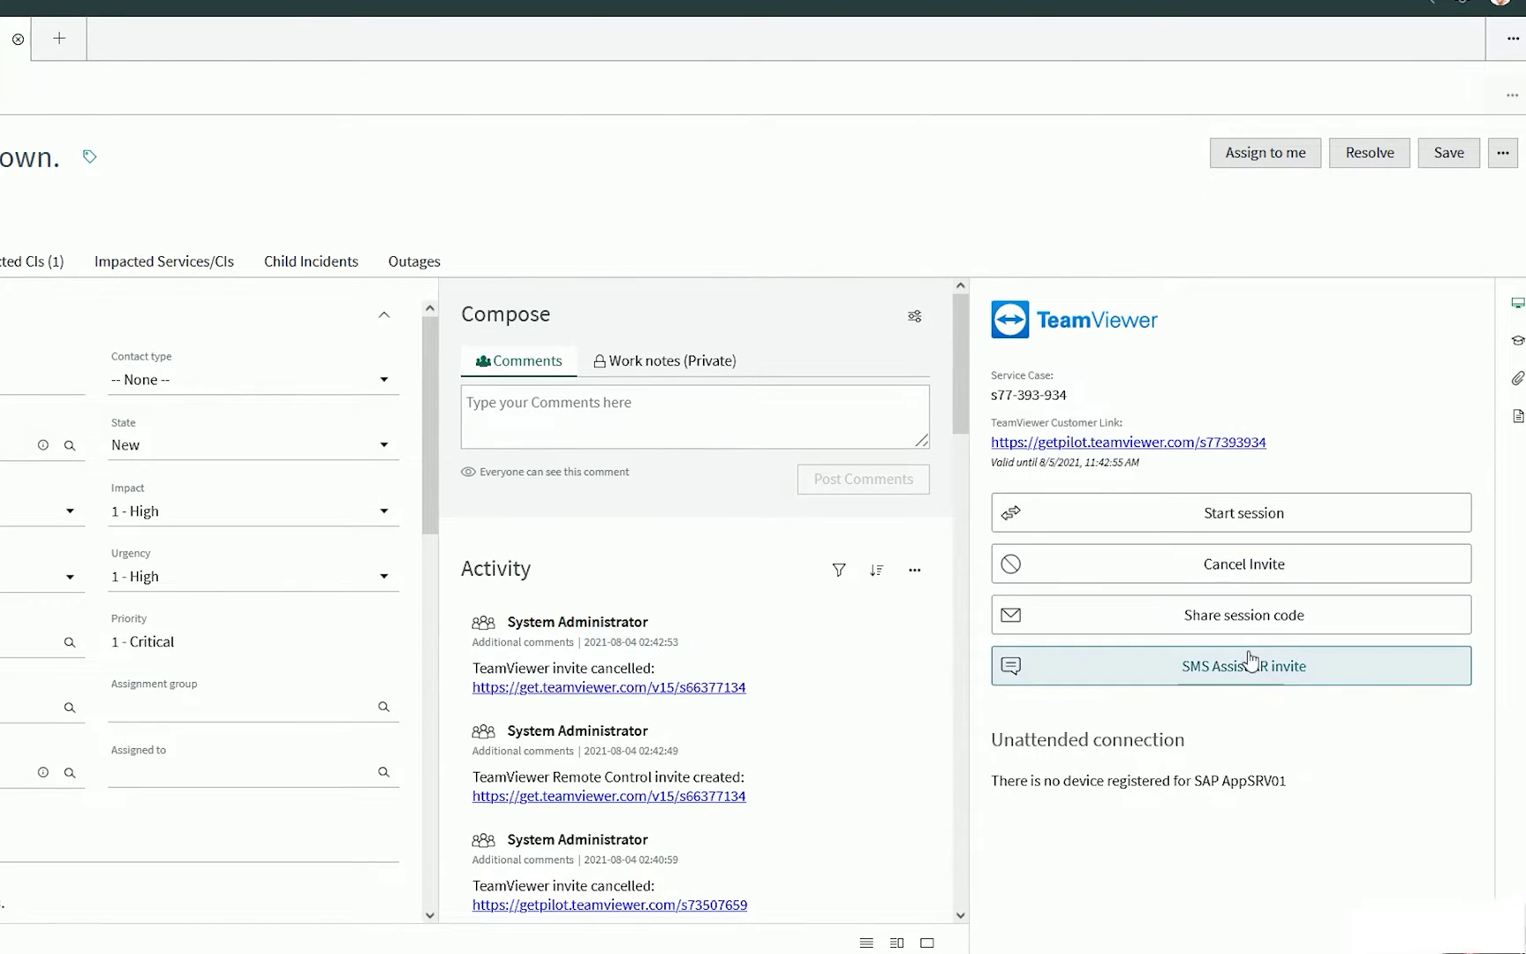
click(1245, 669)
click(1151, 730)
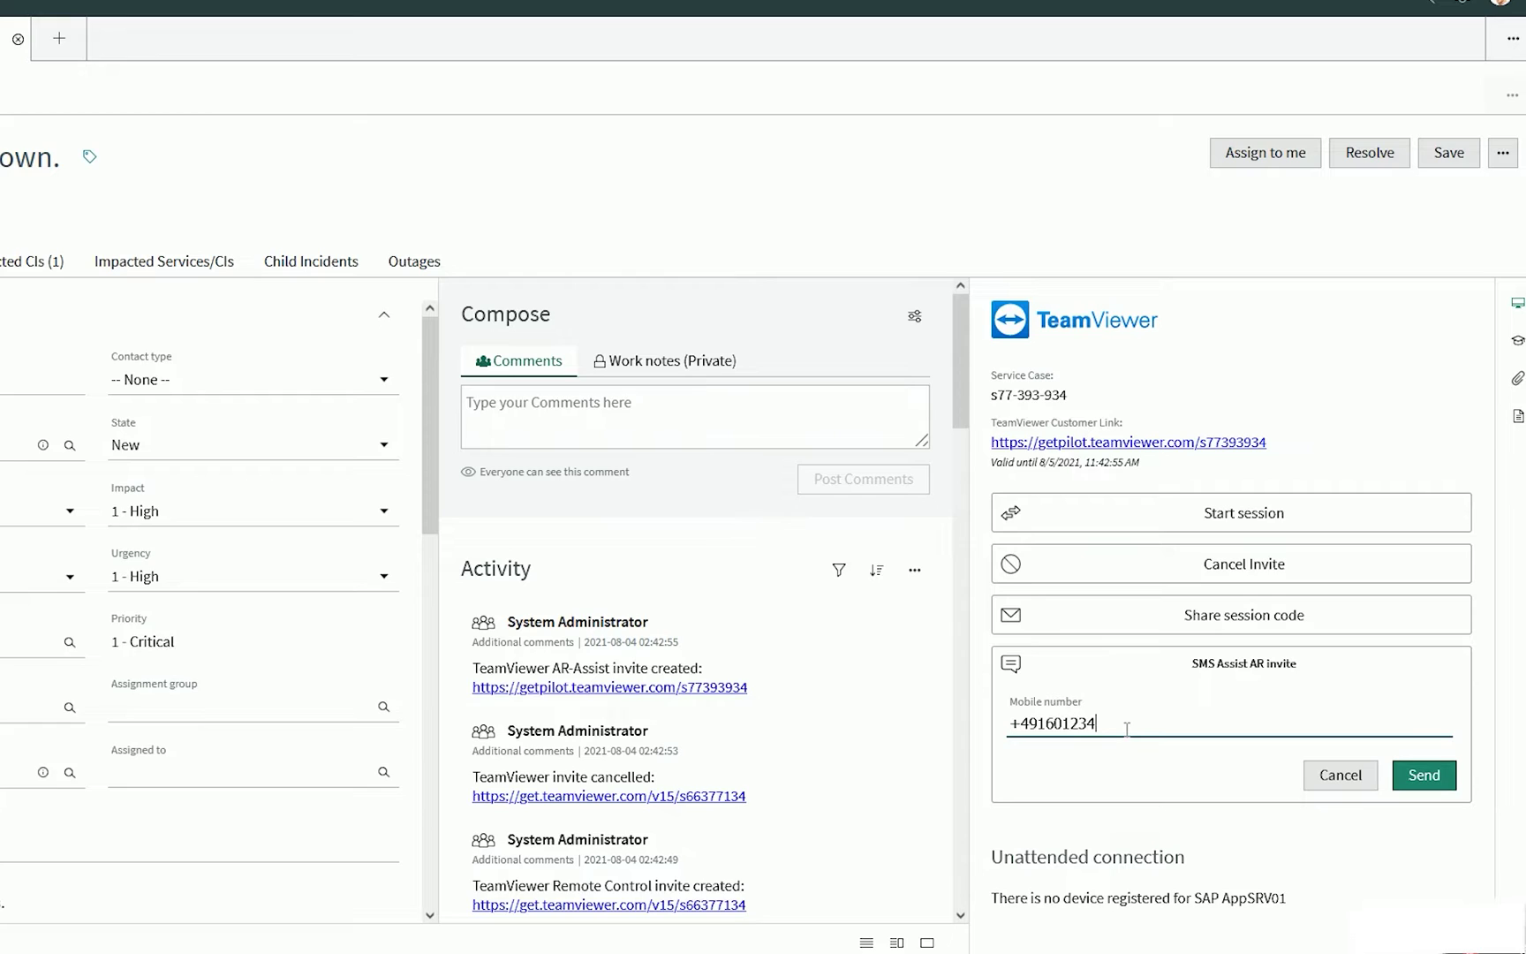
click(1424, 778)
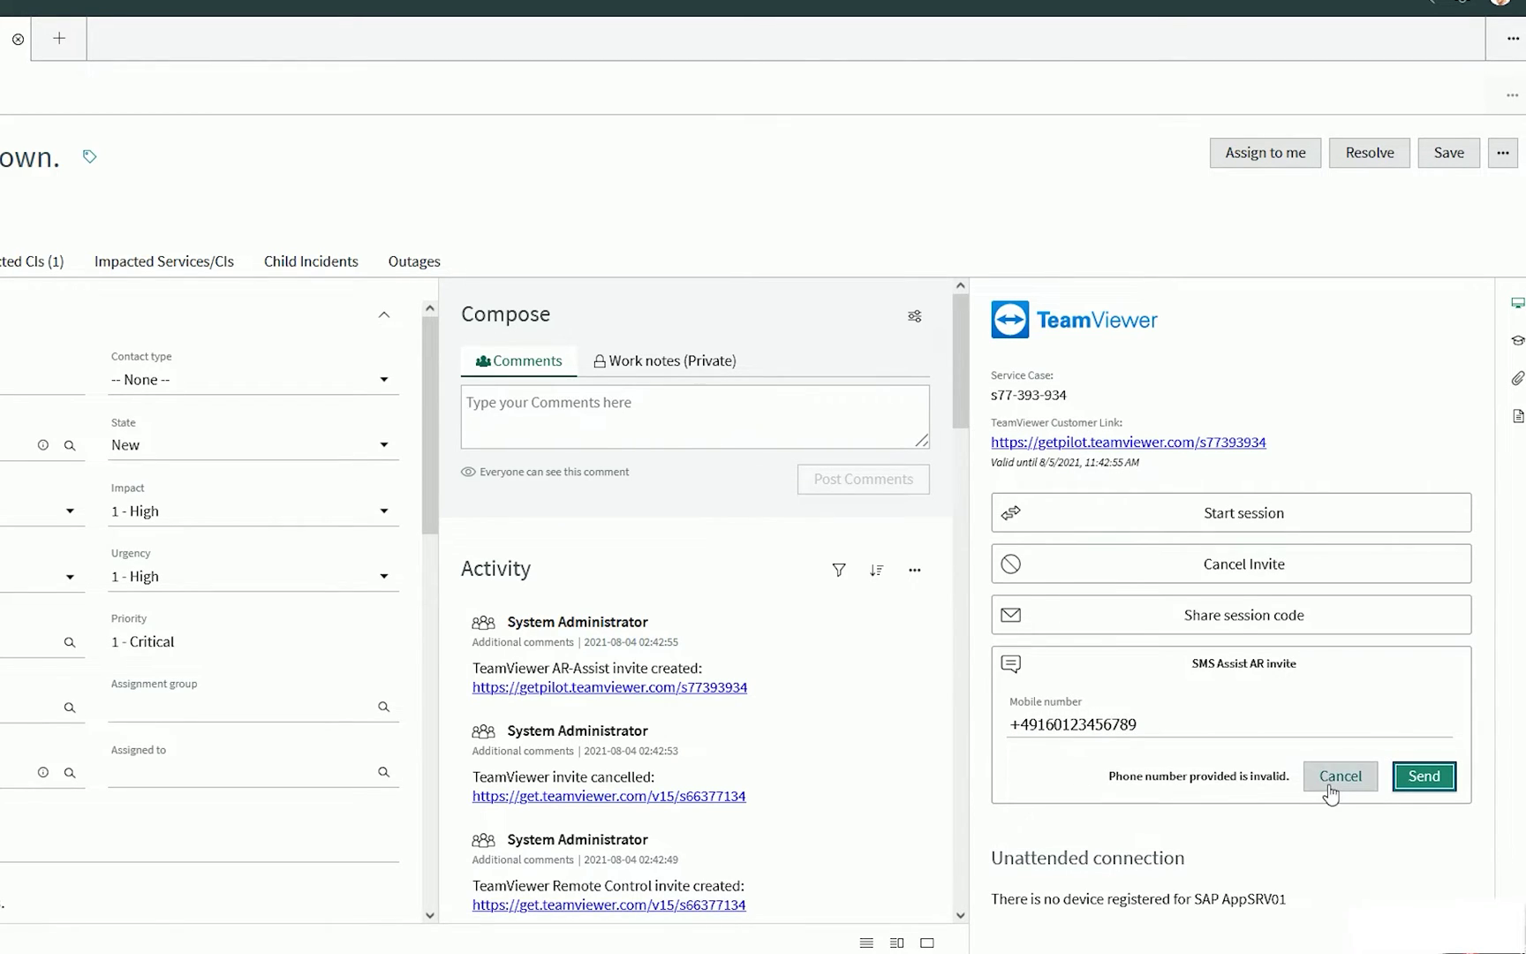
click(1341, 779)
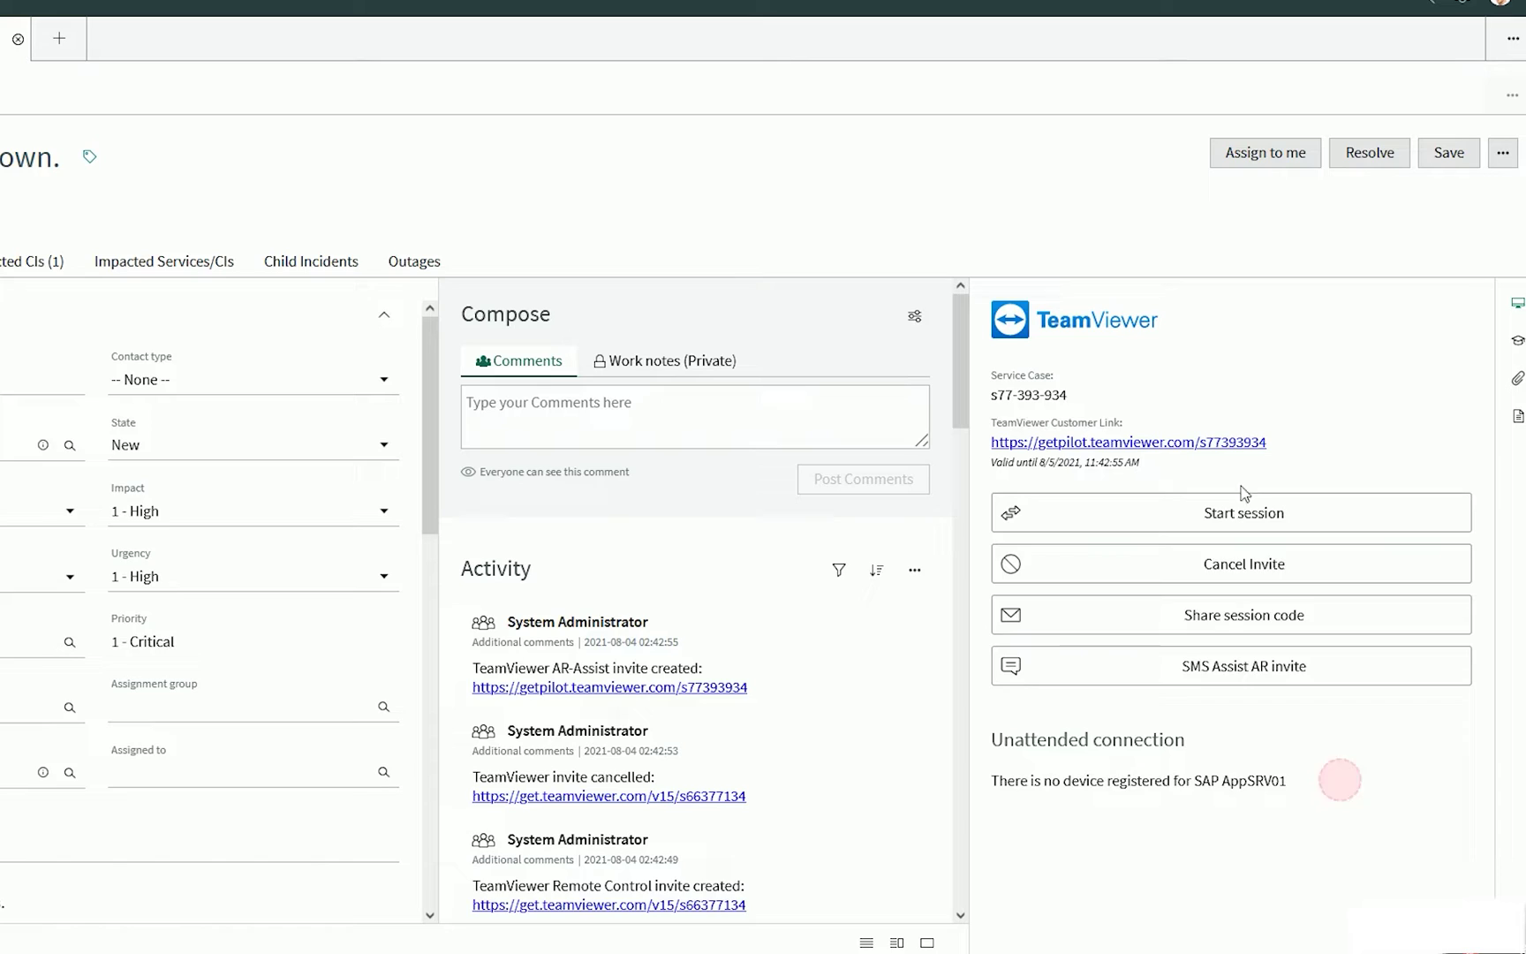
click(1255, 570)
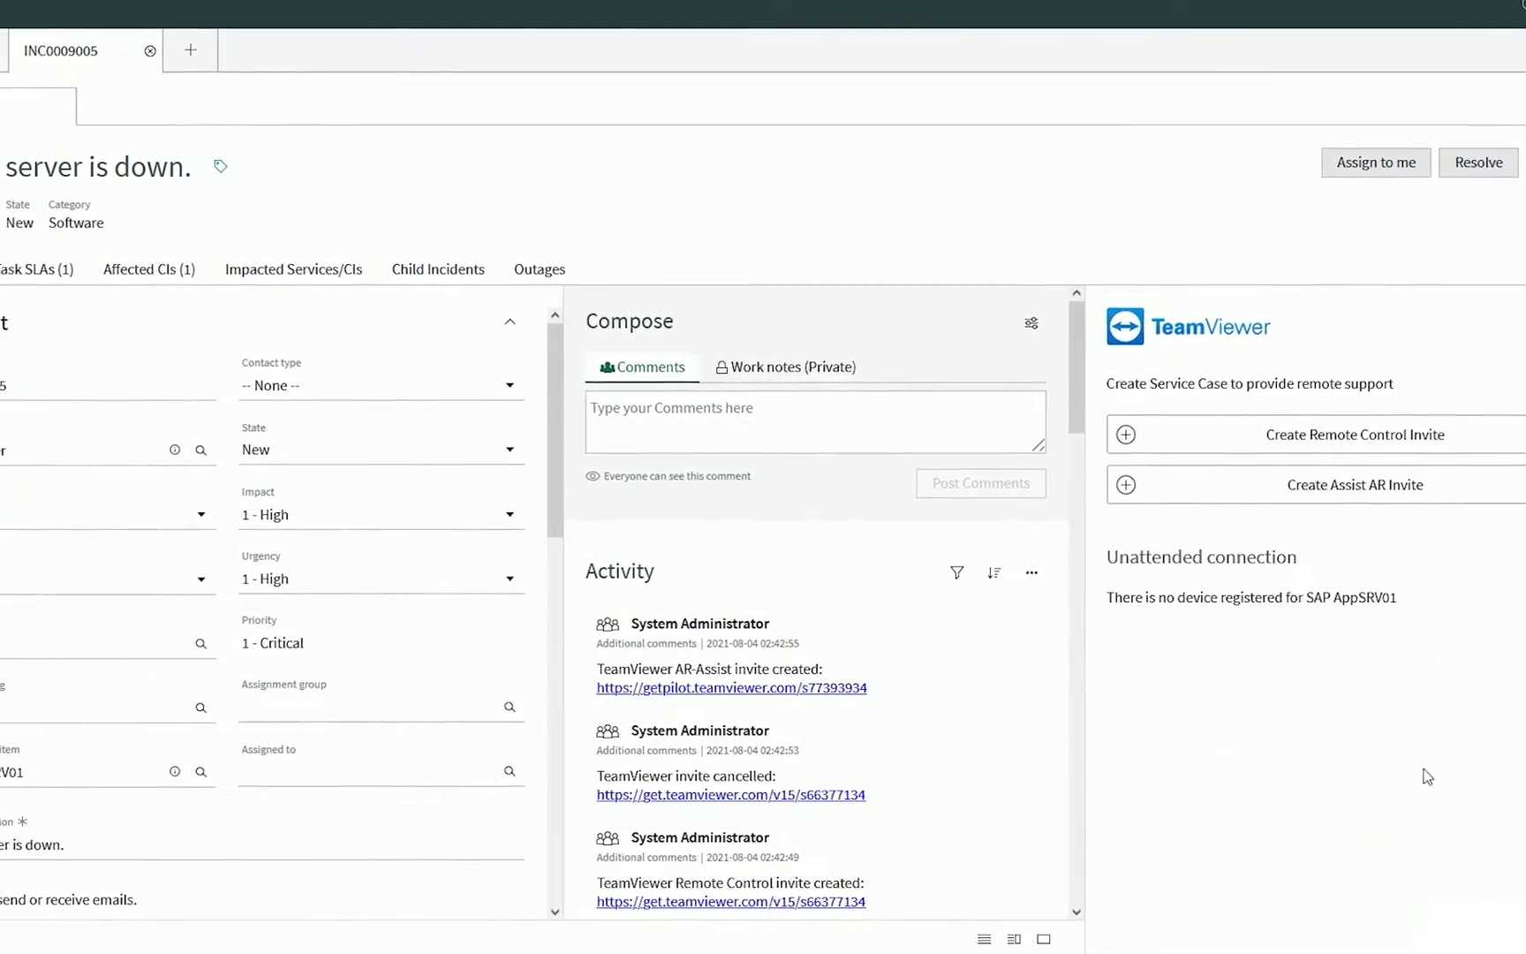
Replace the configuration item with Nils Pi and initiate an unattended TeamViewer connection to it
triple_click(27, 771)
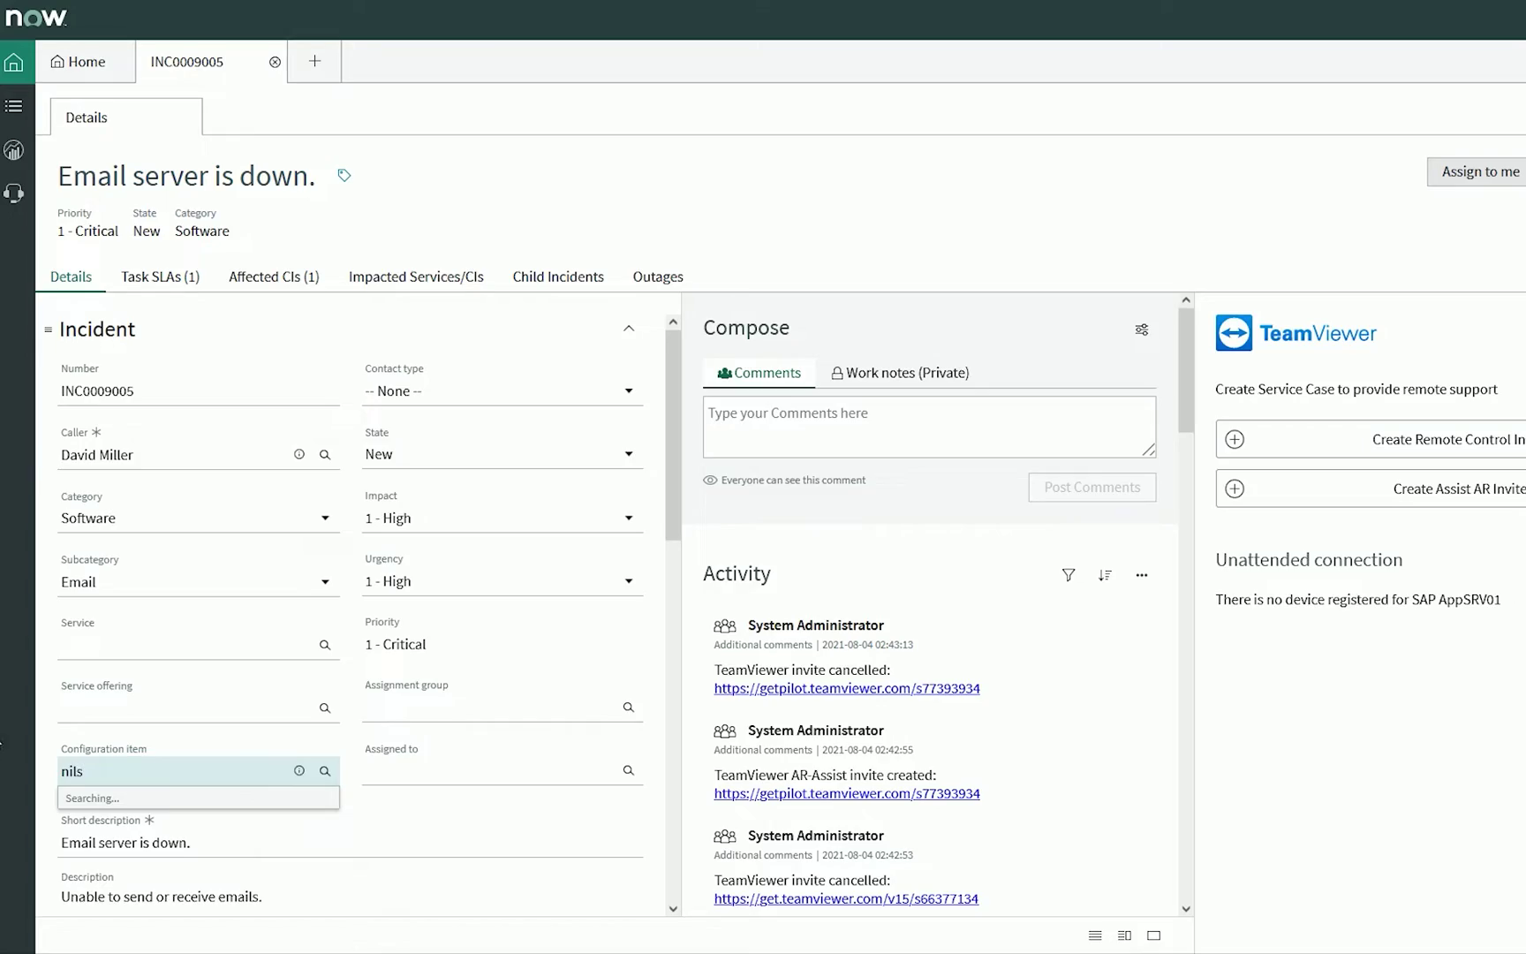
click(77, 817)
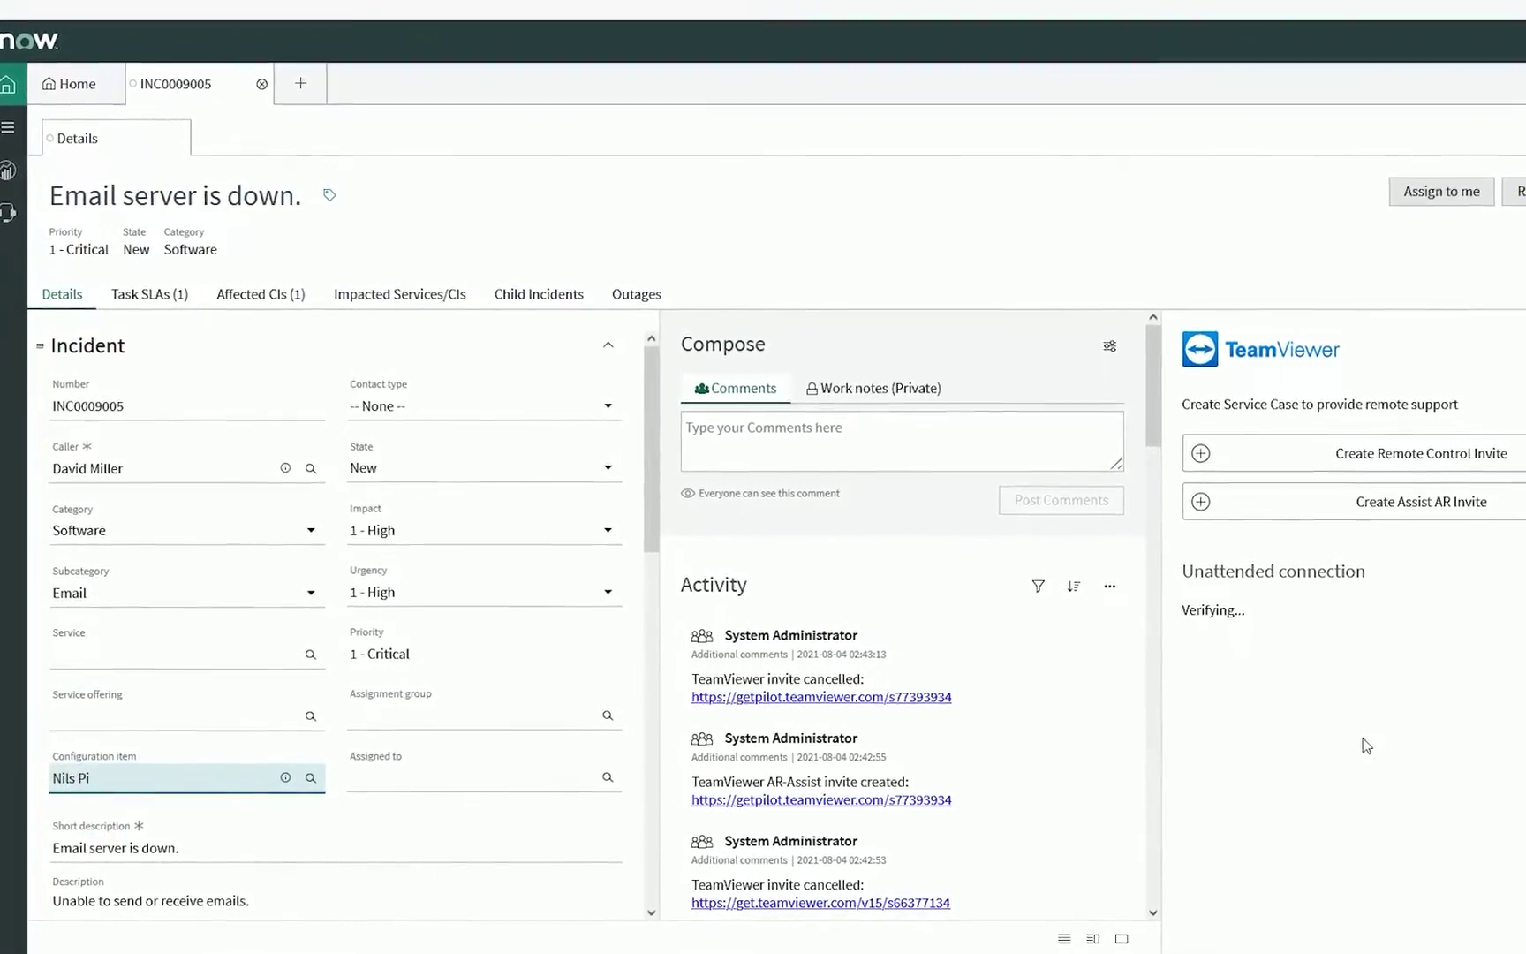
click(1289, 631)
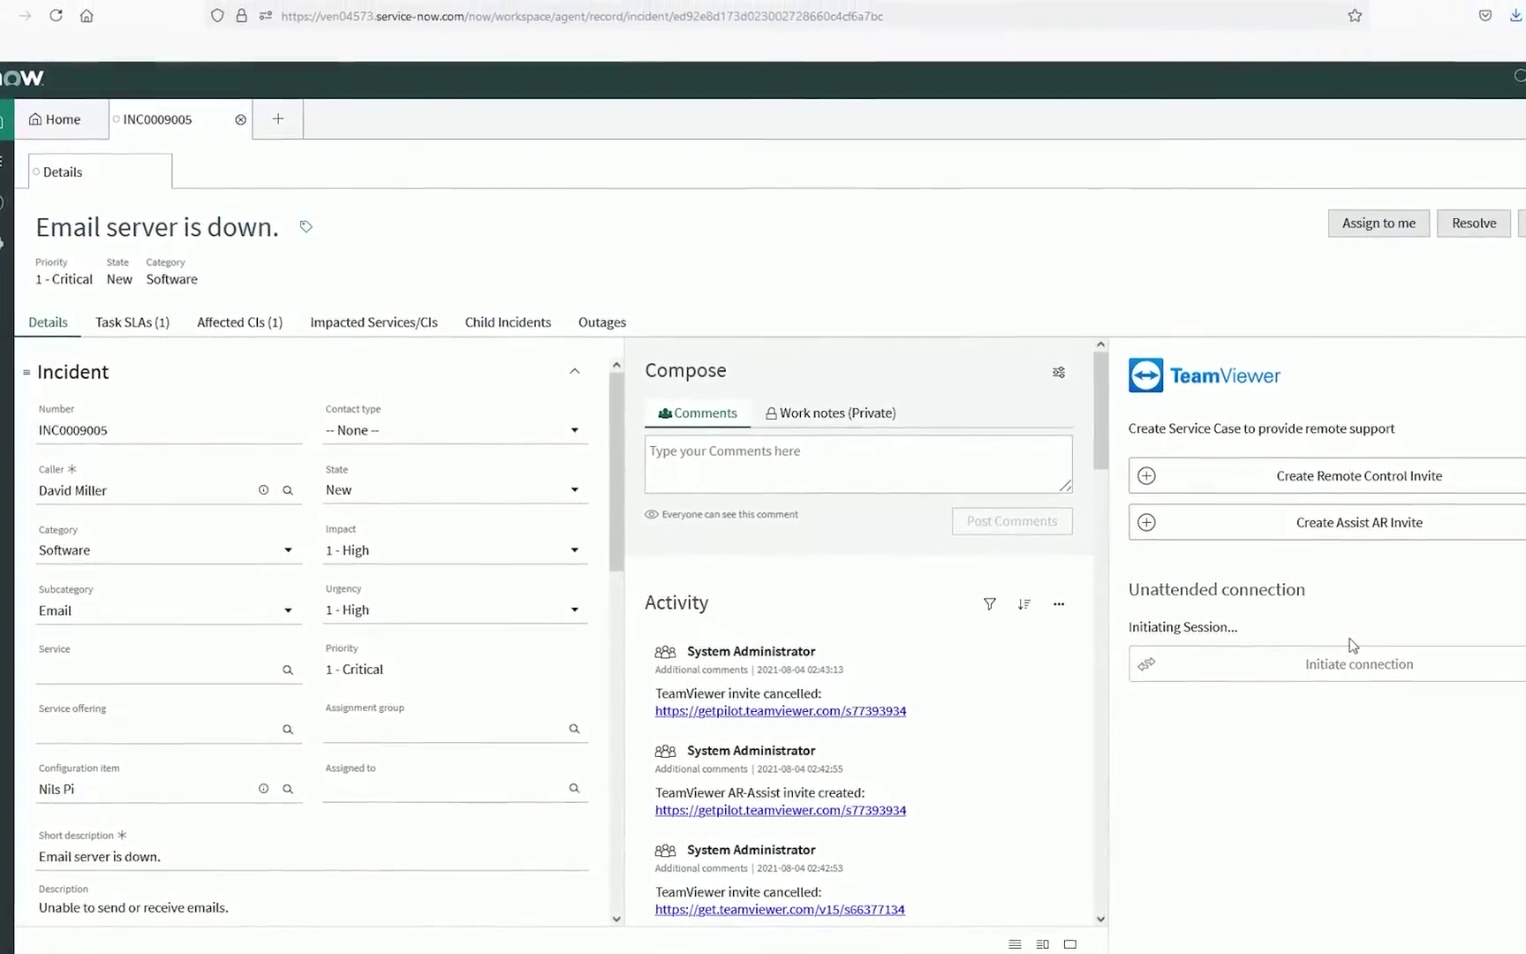